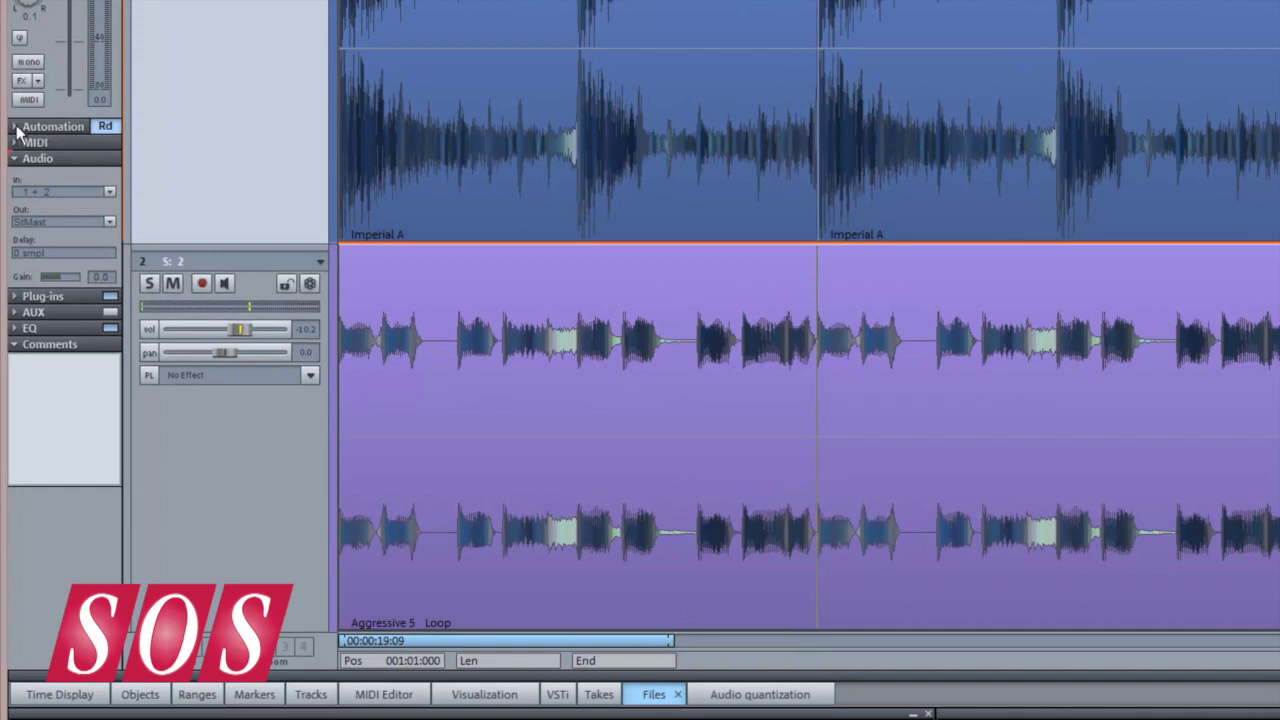
Step: Browse the track's Rd automation menu and Automation Mode options, leaving the mode on Read
left_click(15, 128)
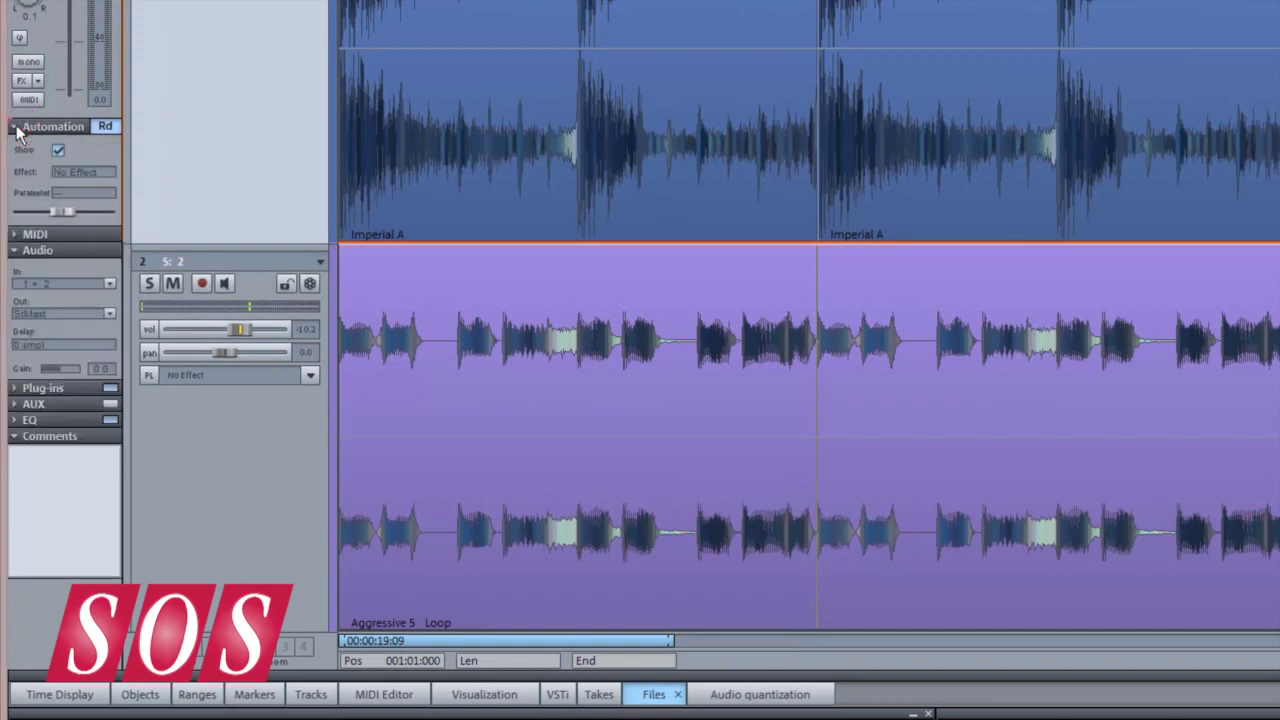
left_click(103, 126)
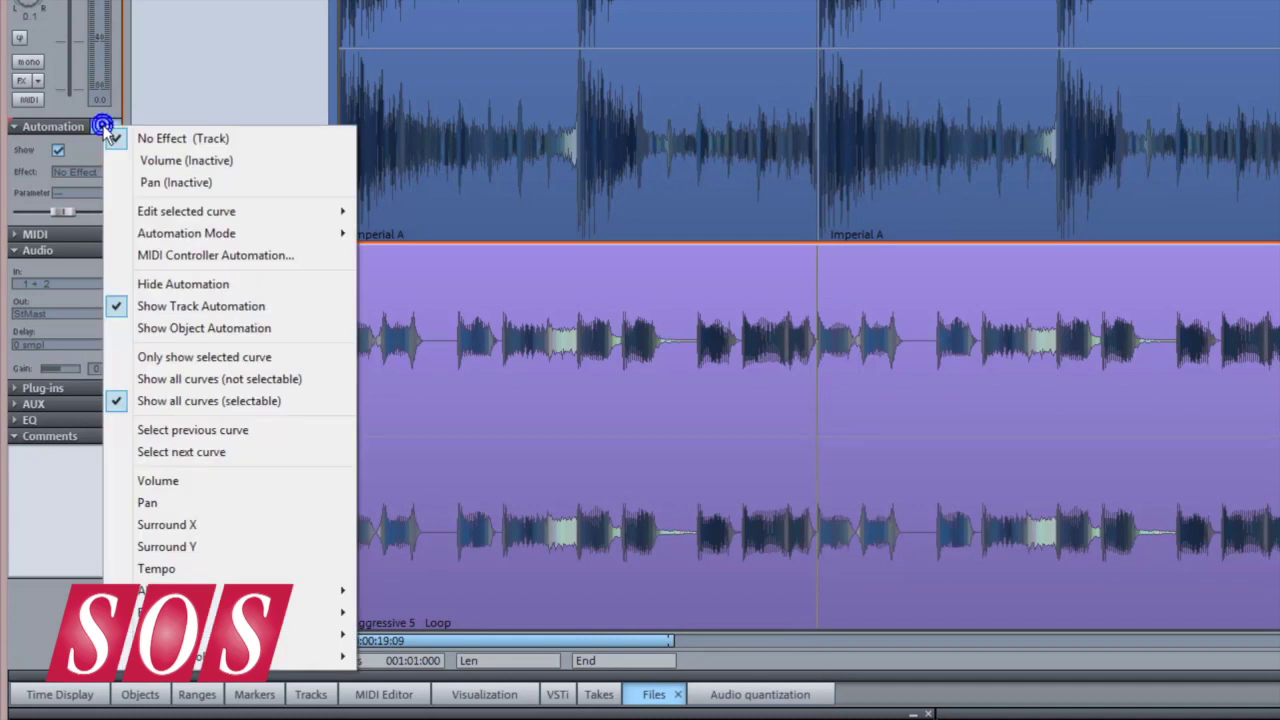
left_click(75, 173)
left_click(62, 192)
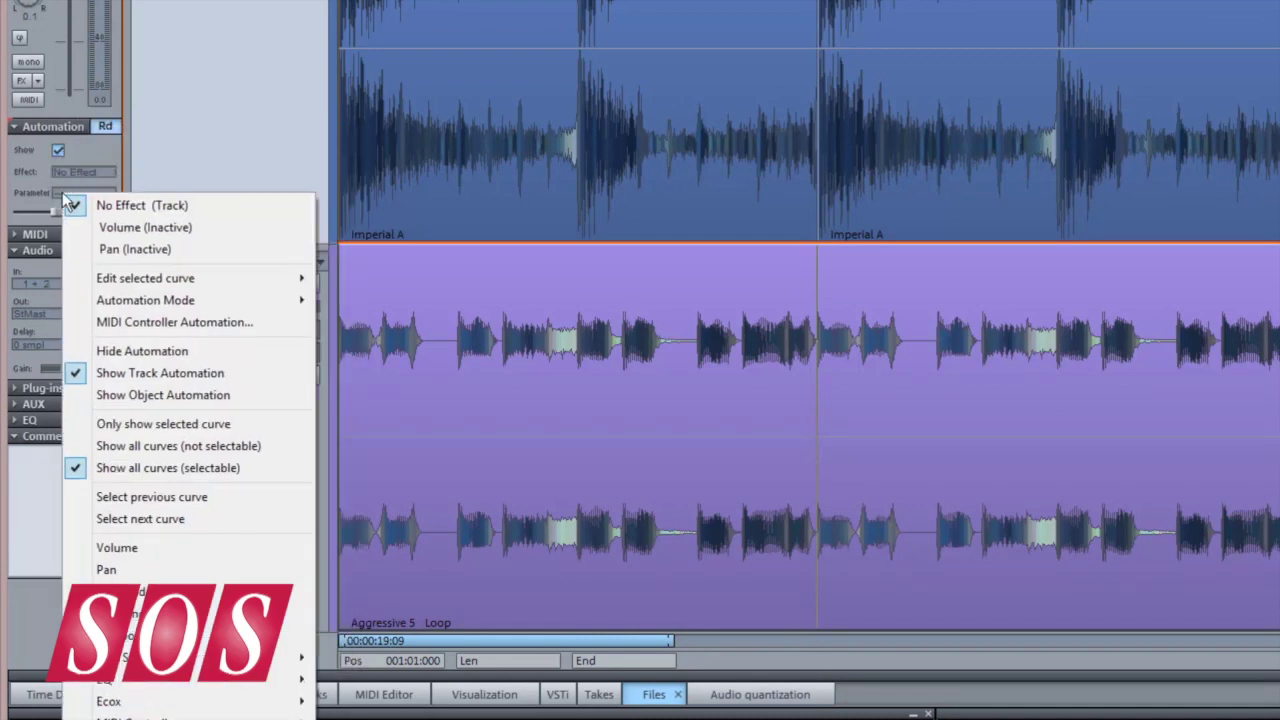
left_click(108, 126)
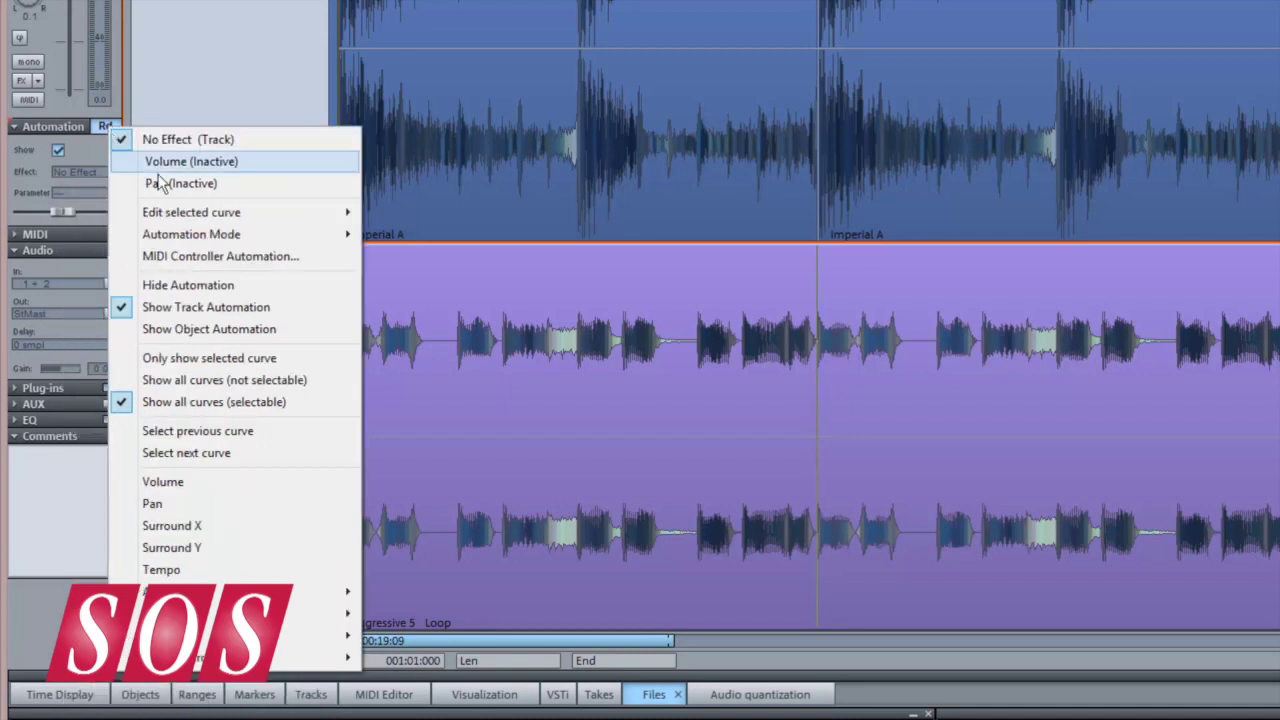
mouse_move(191, 234)
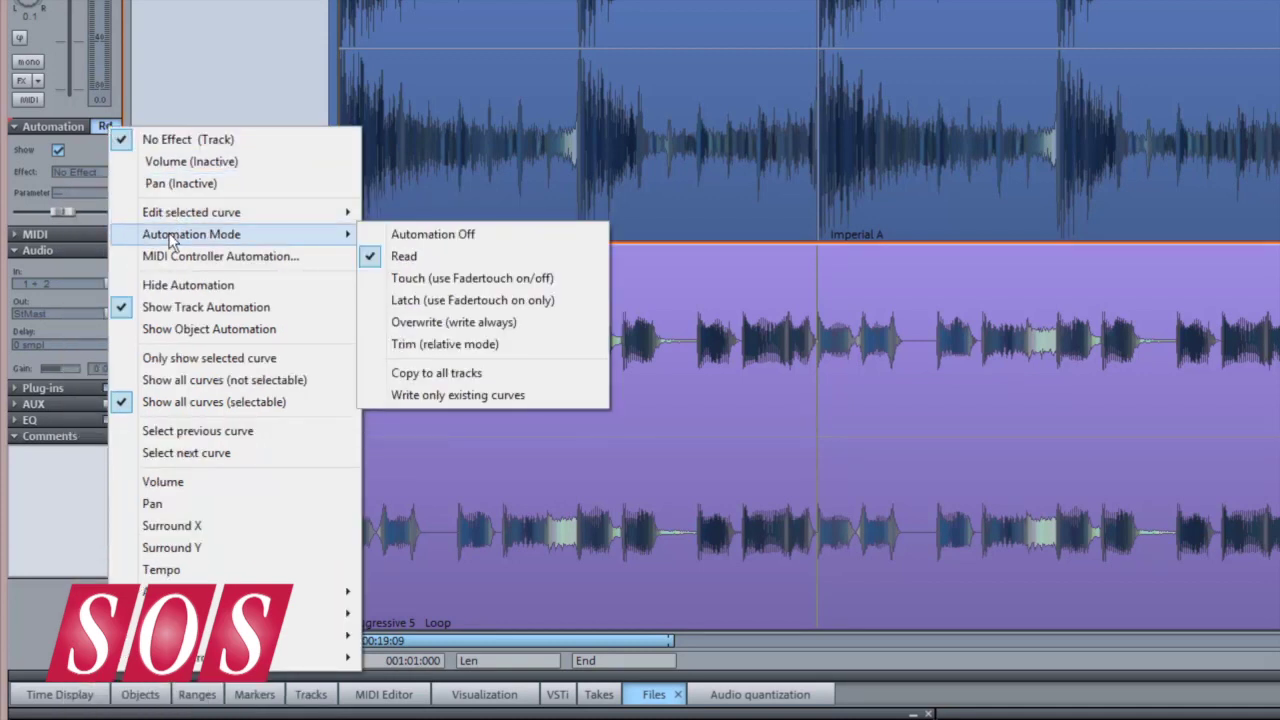
left_click(174, 101)
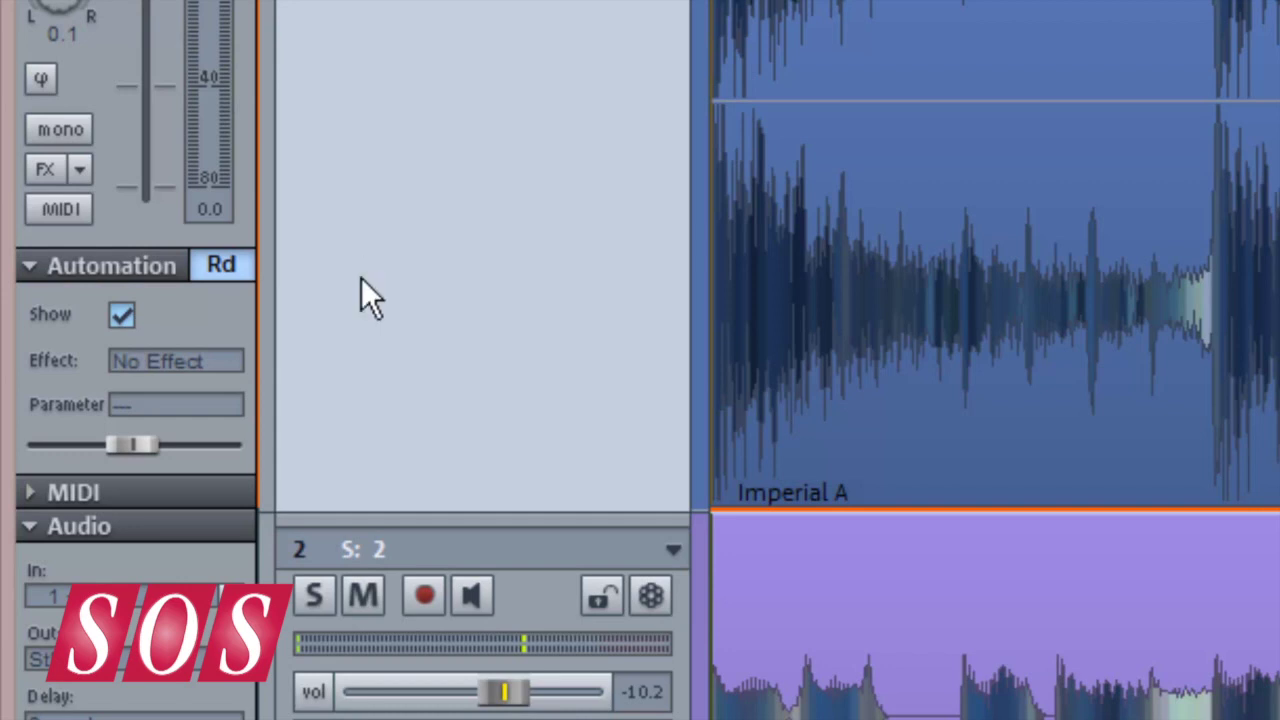
Step: Show track 1's vol and pan automation lines, then bring up the volume automation menu
left_click(122, 317)
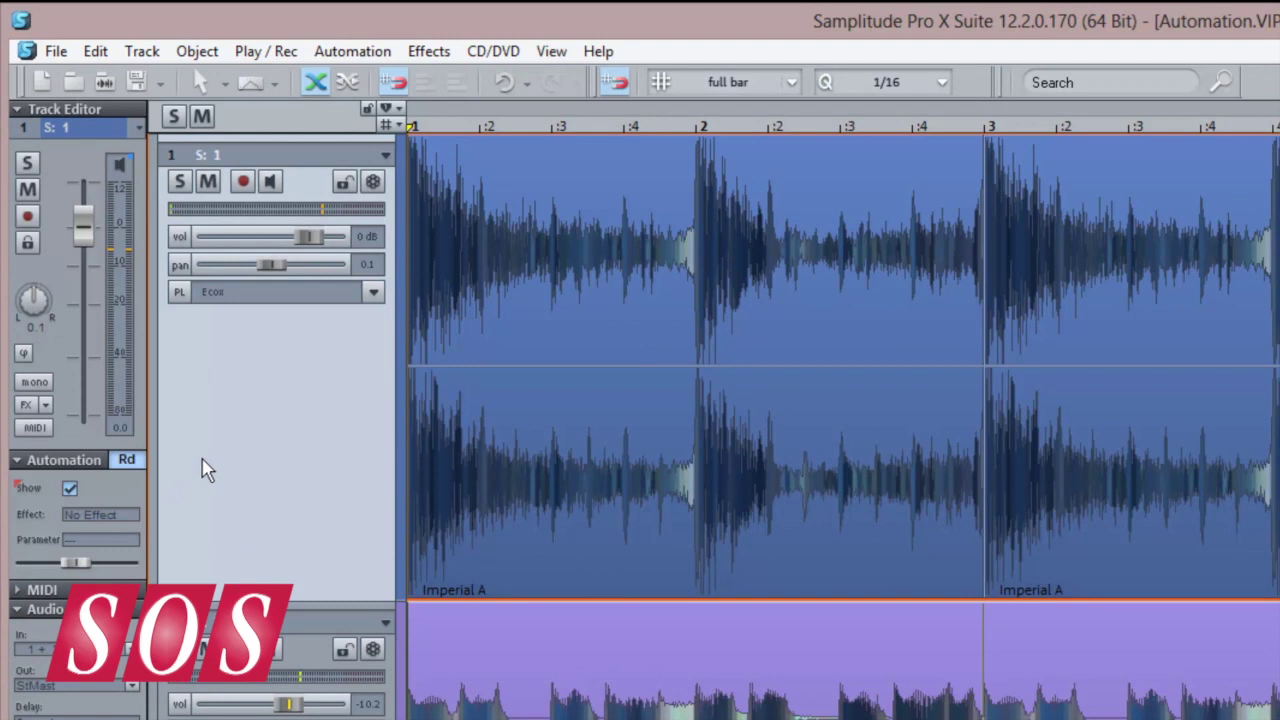
left_click(179, 236)
left_click(178, 236)
left_click(179, 266)
left_click(179, 266)
right_click(181, 245)
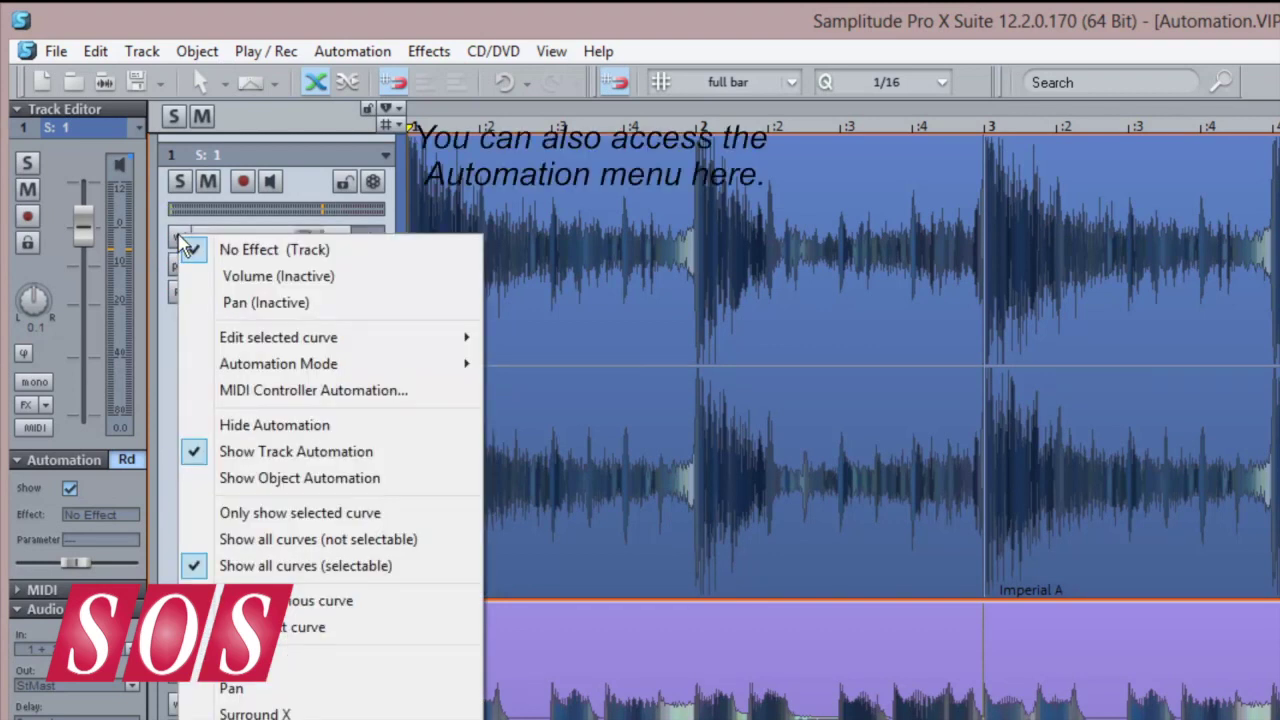
Step: Lower the first track's volume to about -12.4 dB, then raise it partway back
left_click(166, 316)
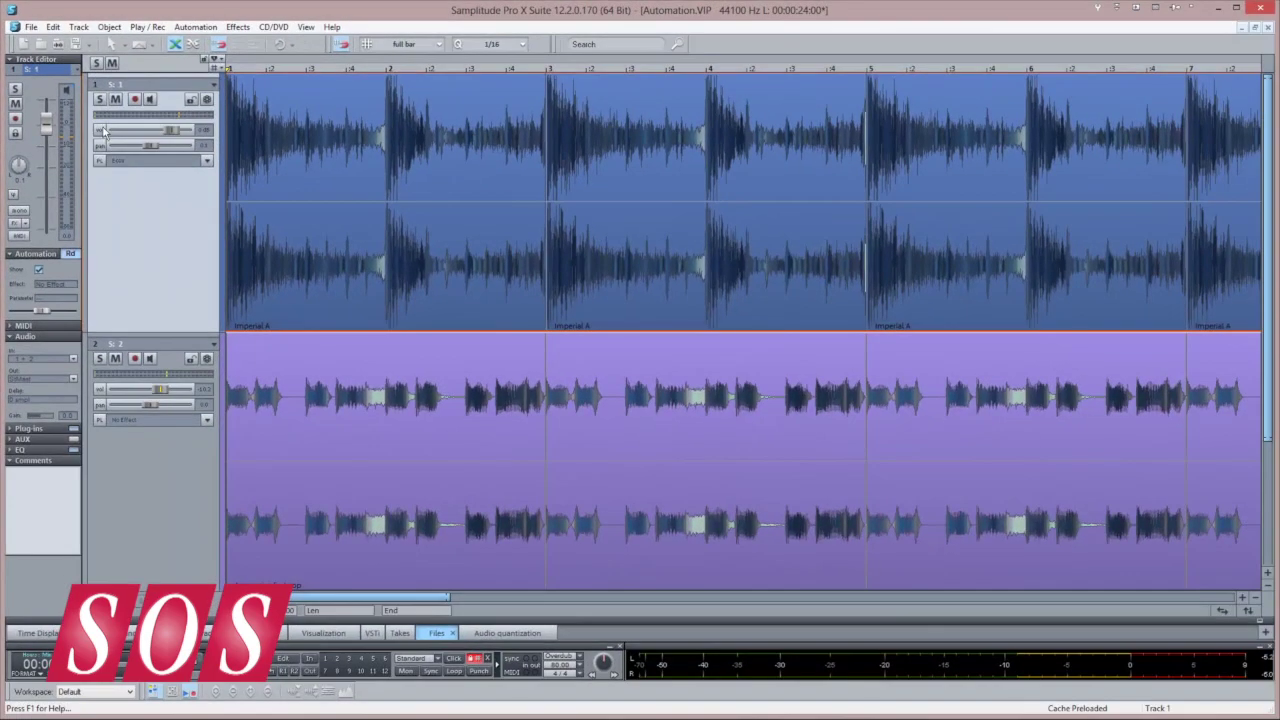
left_click(102, 130)
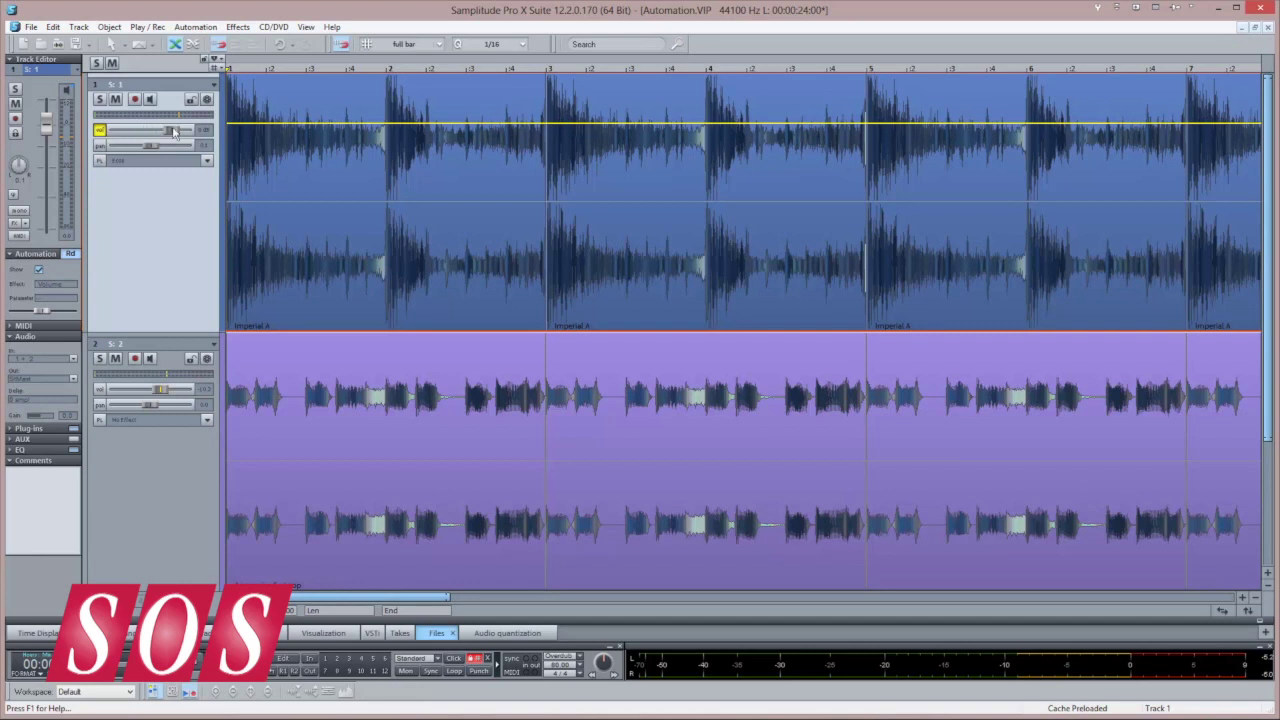
left_click_drag(171, 131, 160, 133)
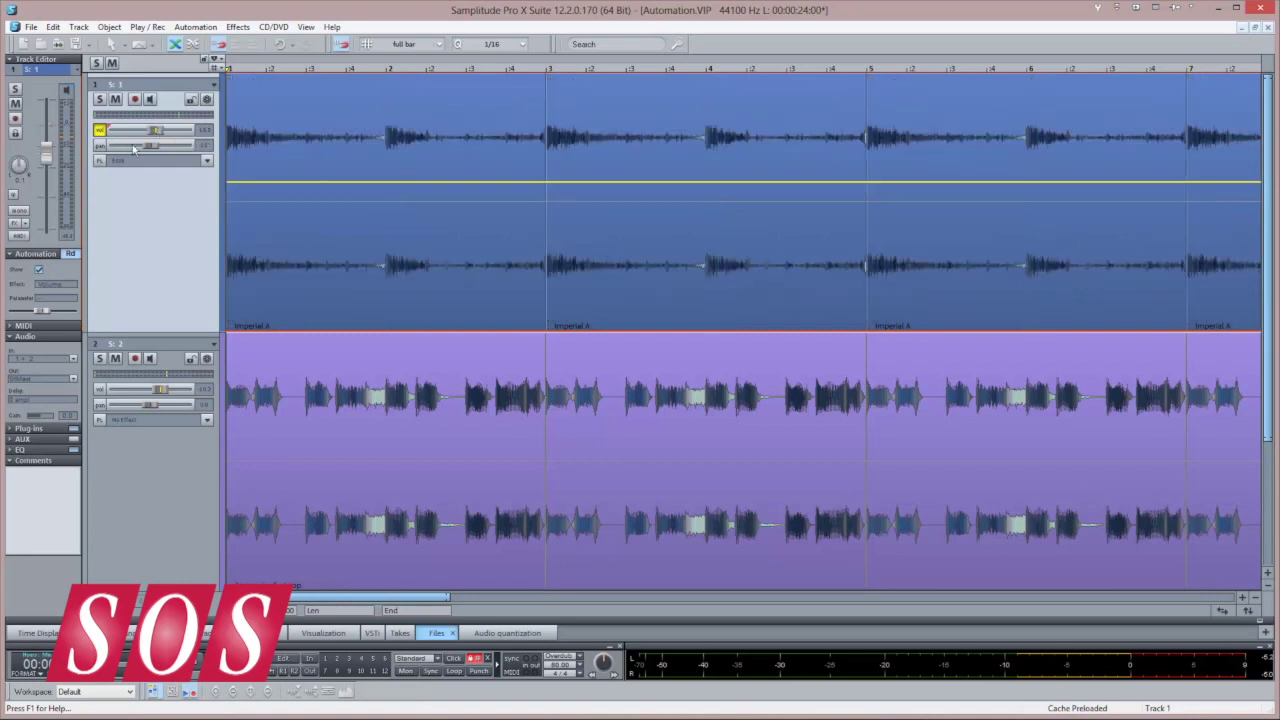
left_click_drag(50, 148, 47, 143)
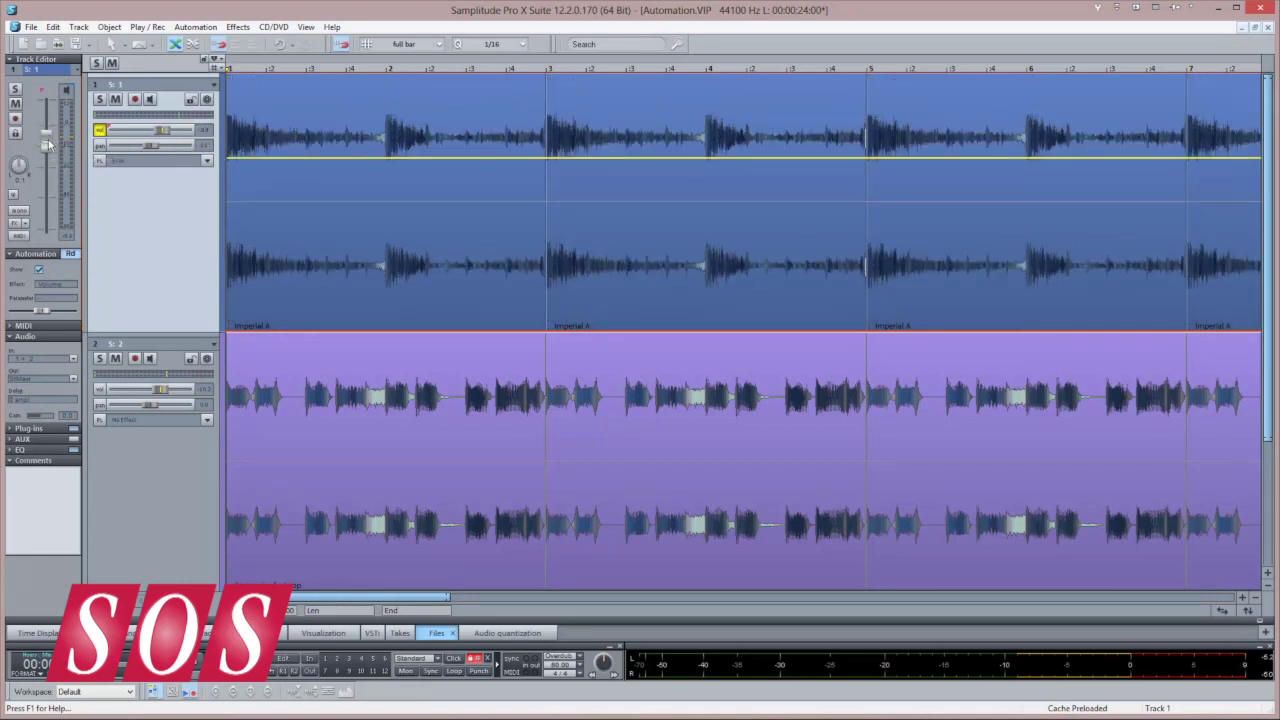
Step: Pan the first track left, reset pan to centre, and make volume the active curve again
left_click(99, 130)
left_click(100, 146)
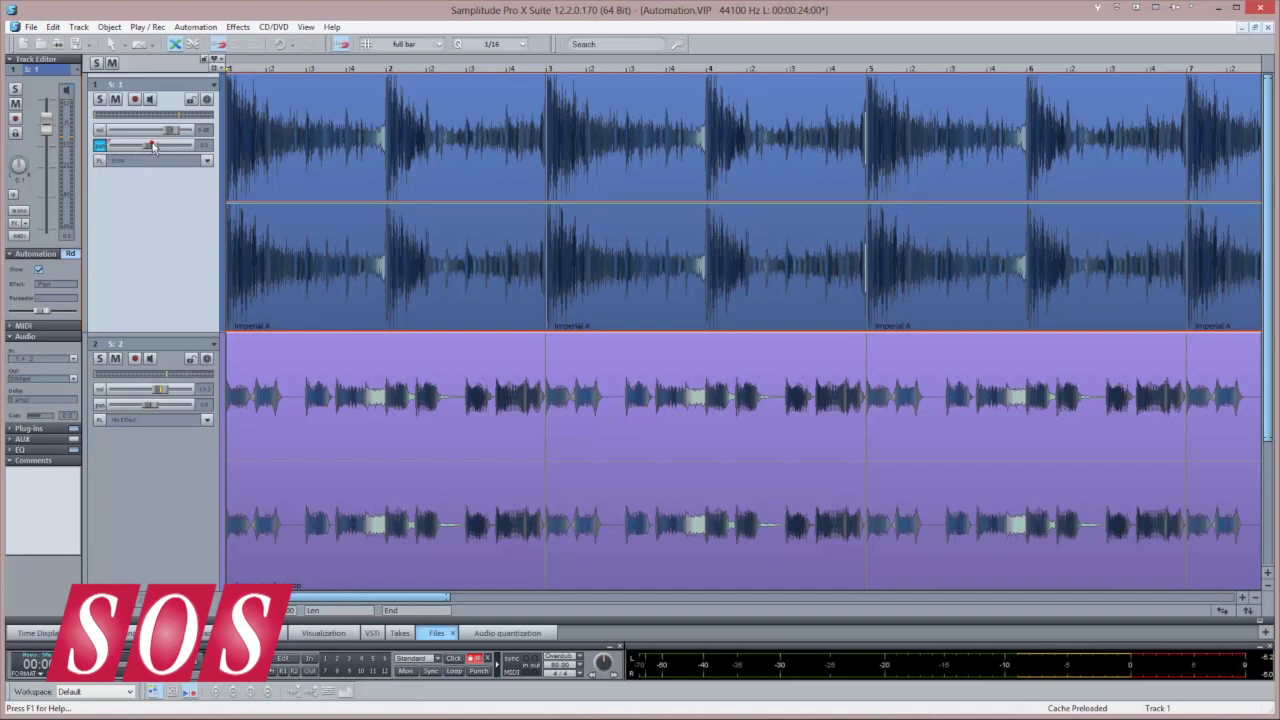
mouse_move(150, 146)
left_mouse_down()
mouse_move(134, 146)
mouse_move(160, 146)
left_mouse_up()
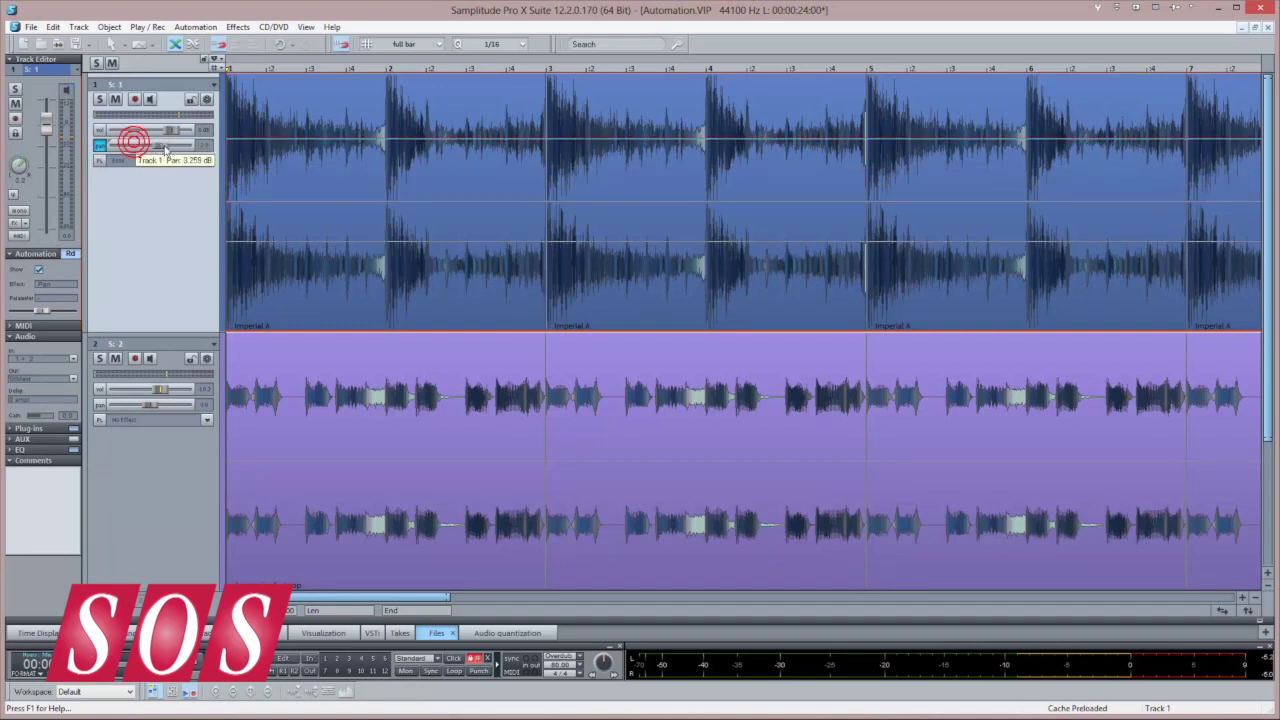
left_click_drag(19, 166, 33, 228)
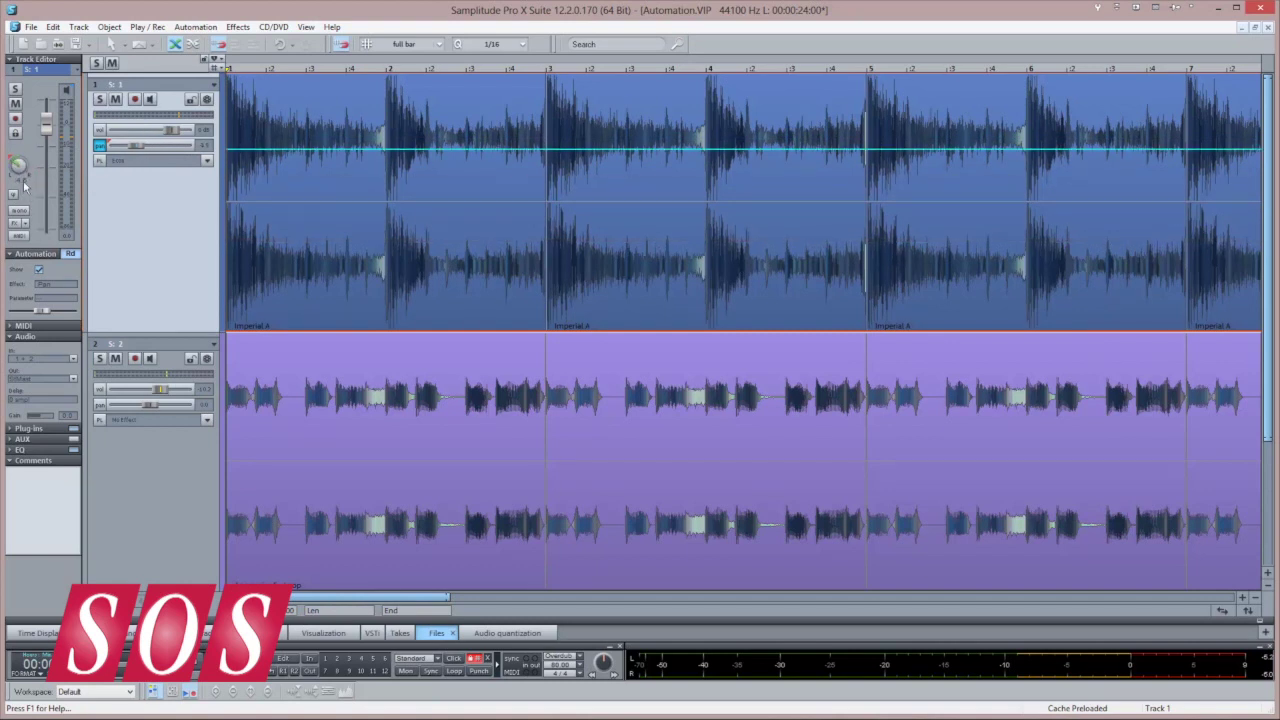
left_click(19, 166, "ctrl")
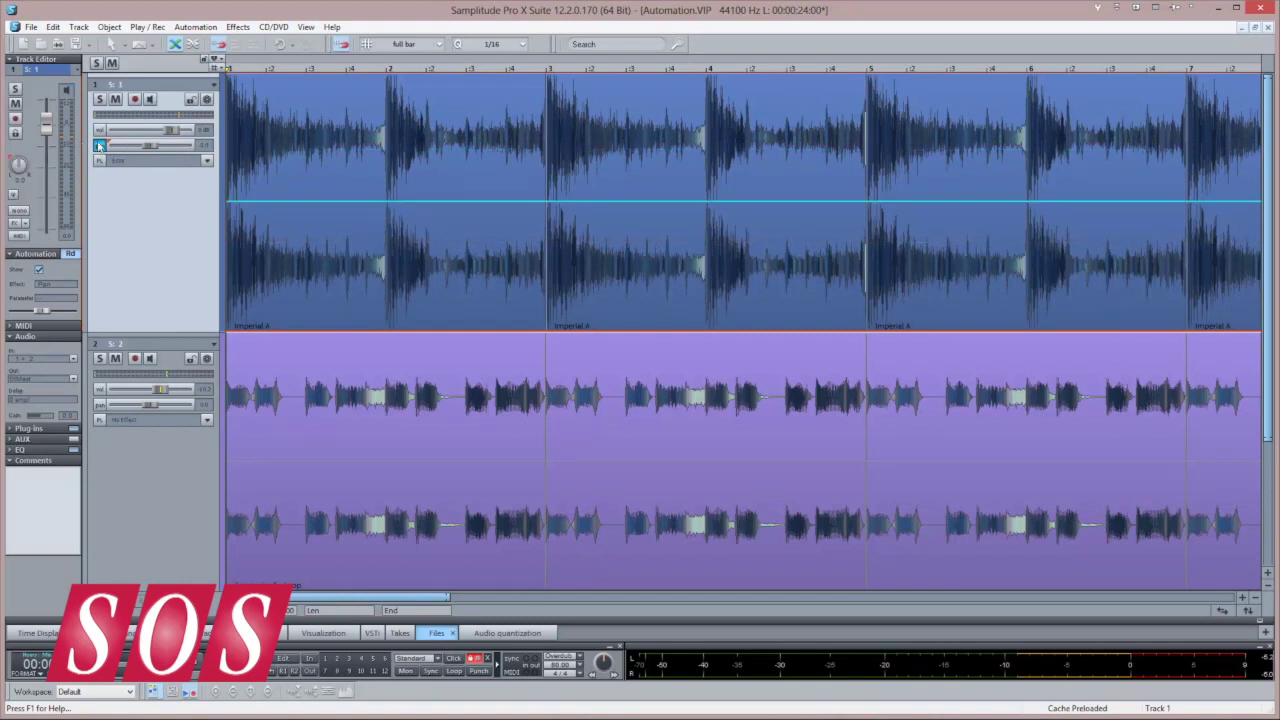
left_click(99, 146)
left_click(99, 130)
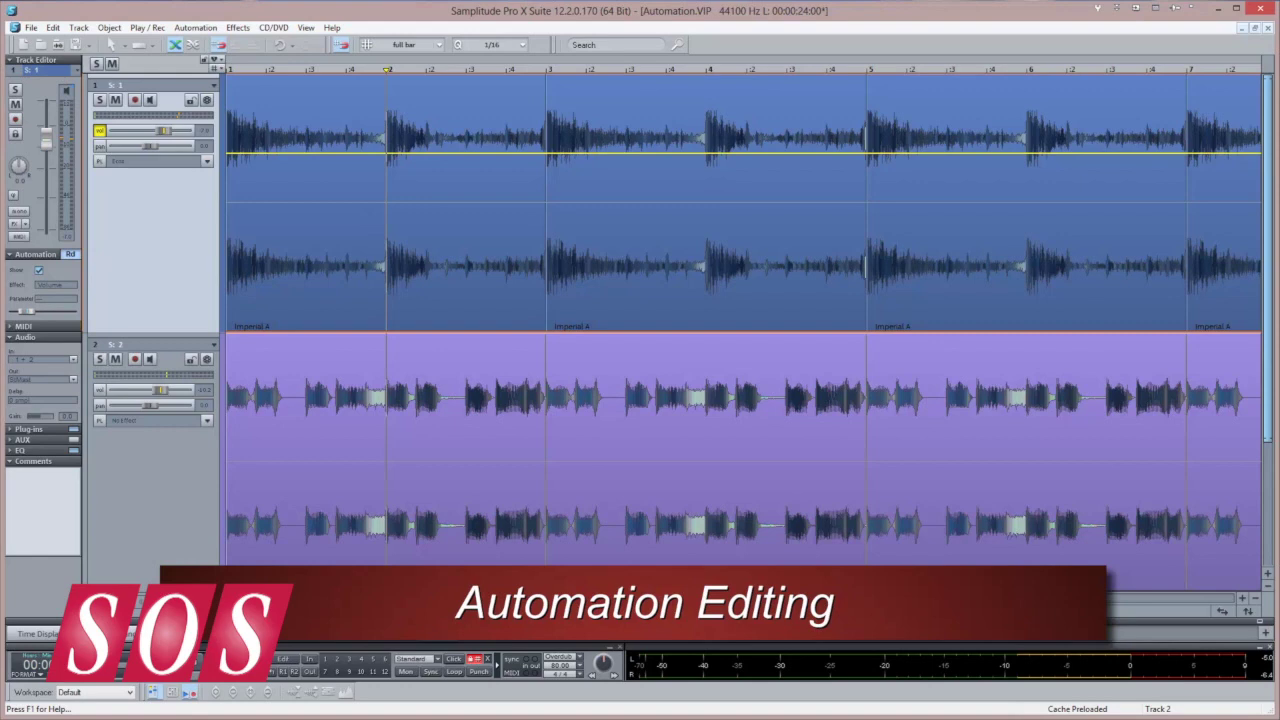
Step: In Universal Mode, add volume points in bar 1 and pull the bar 2 point down into a fade
left_click(123, 46)
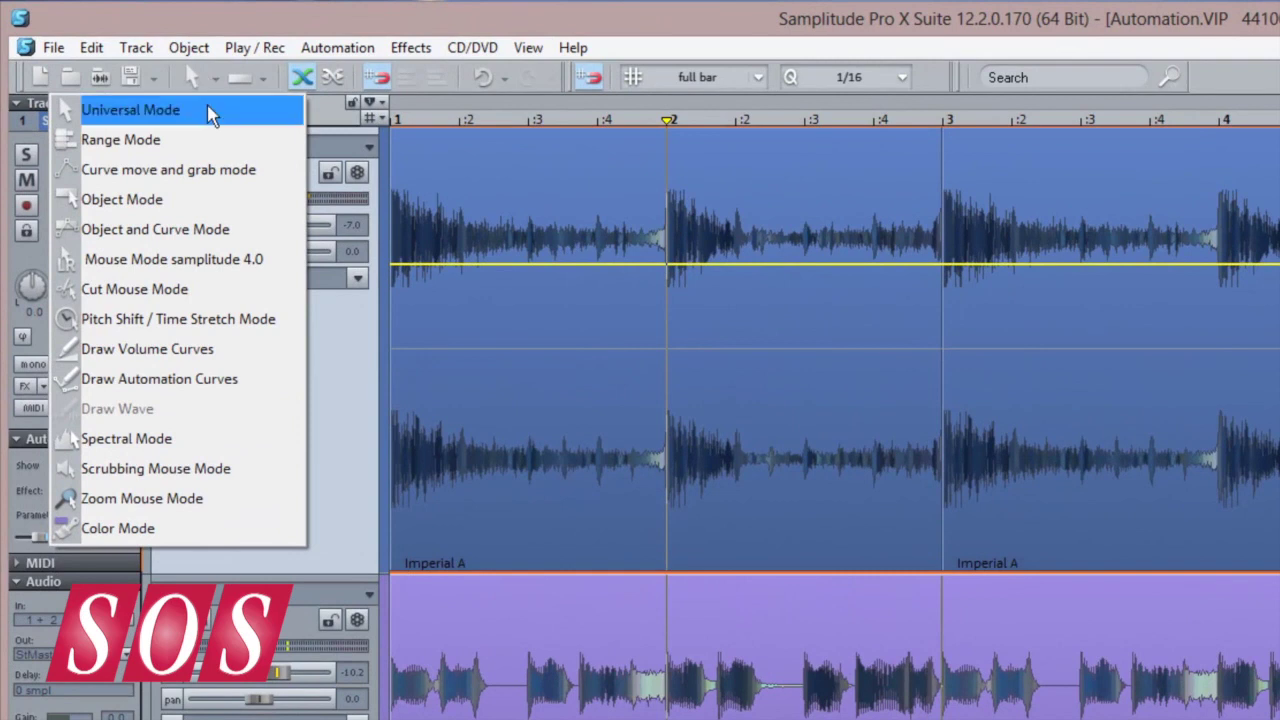
left_click(207, 105)
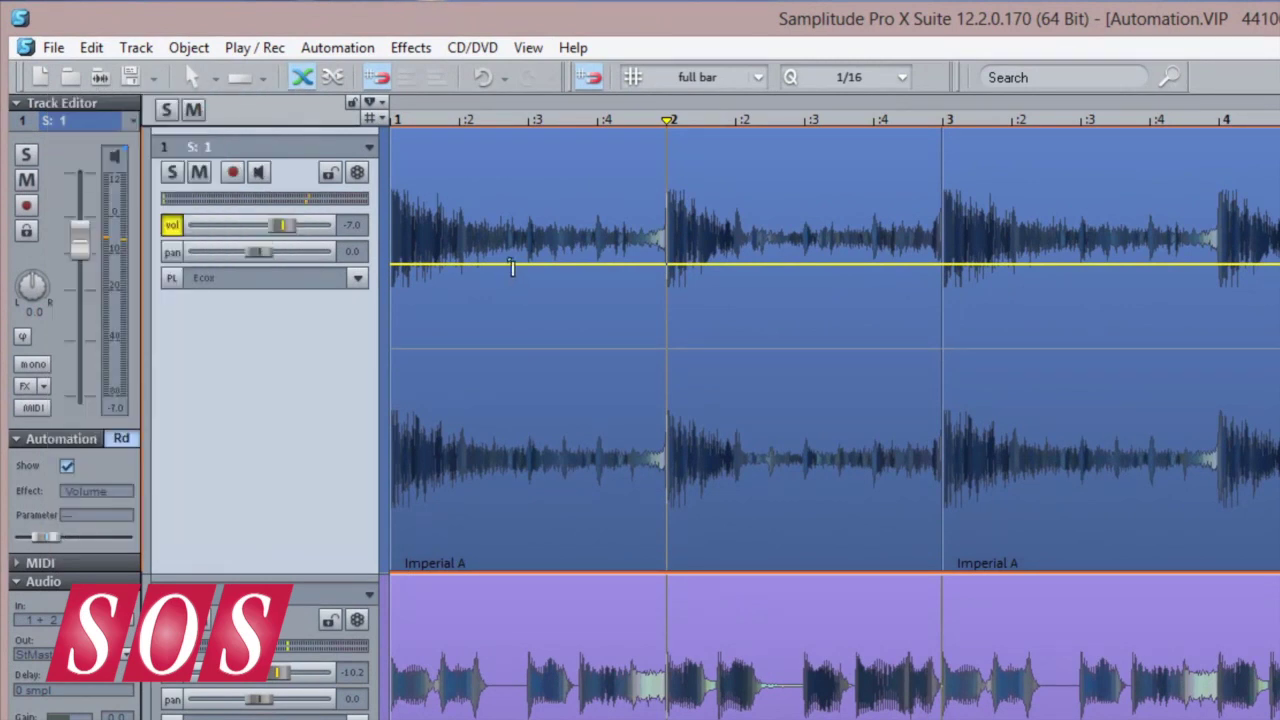
left_click(509, 263)
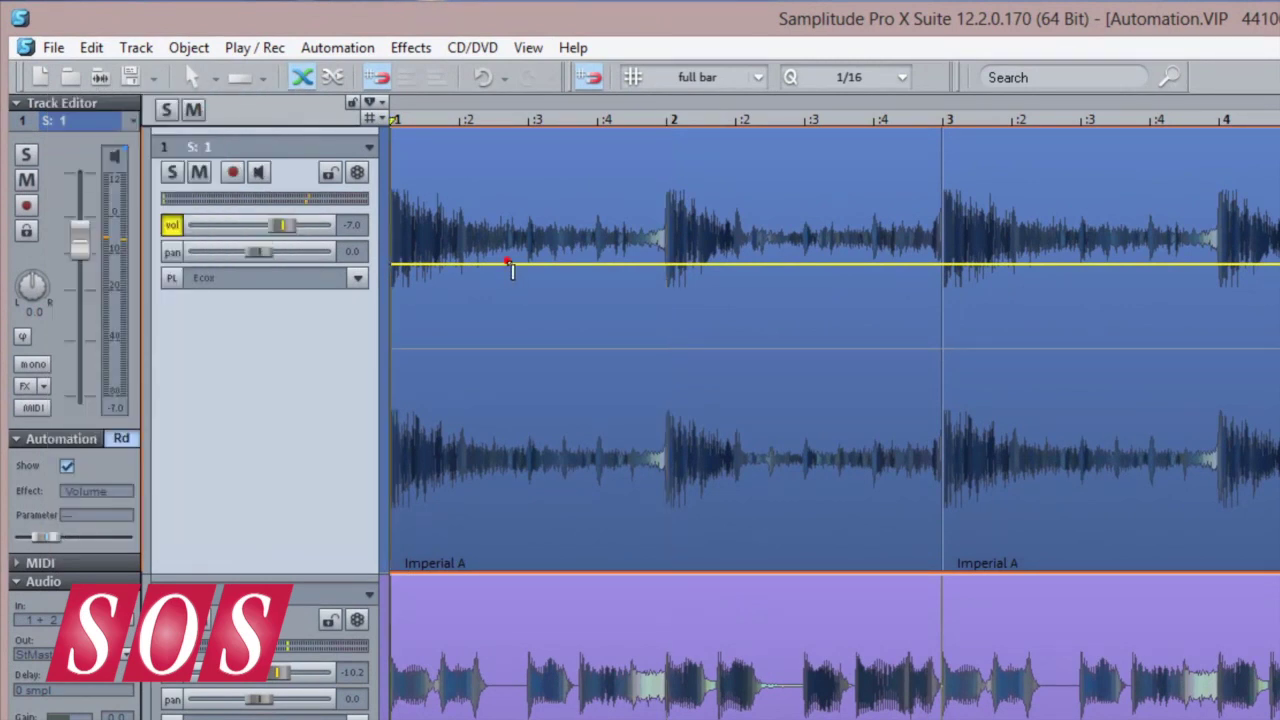
left_click(658, 263)
left_click_drag(658, 263, 658, 436)
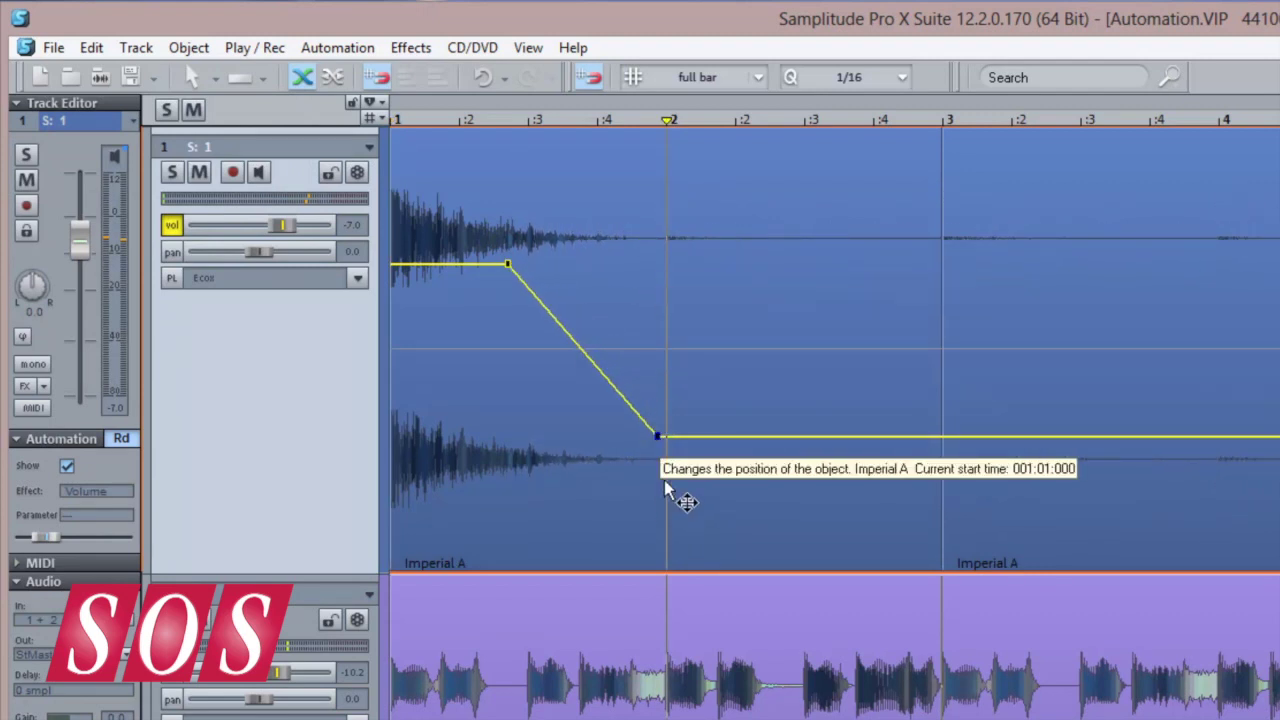
Step: Delete the dragged-down volume point so the volume line is flat again
right_click(654, 436)
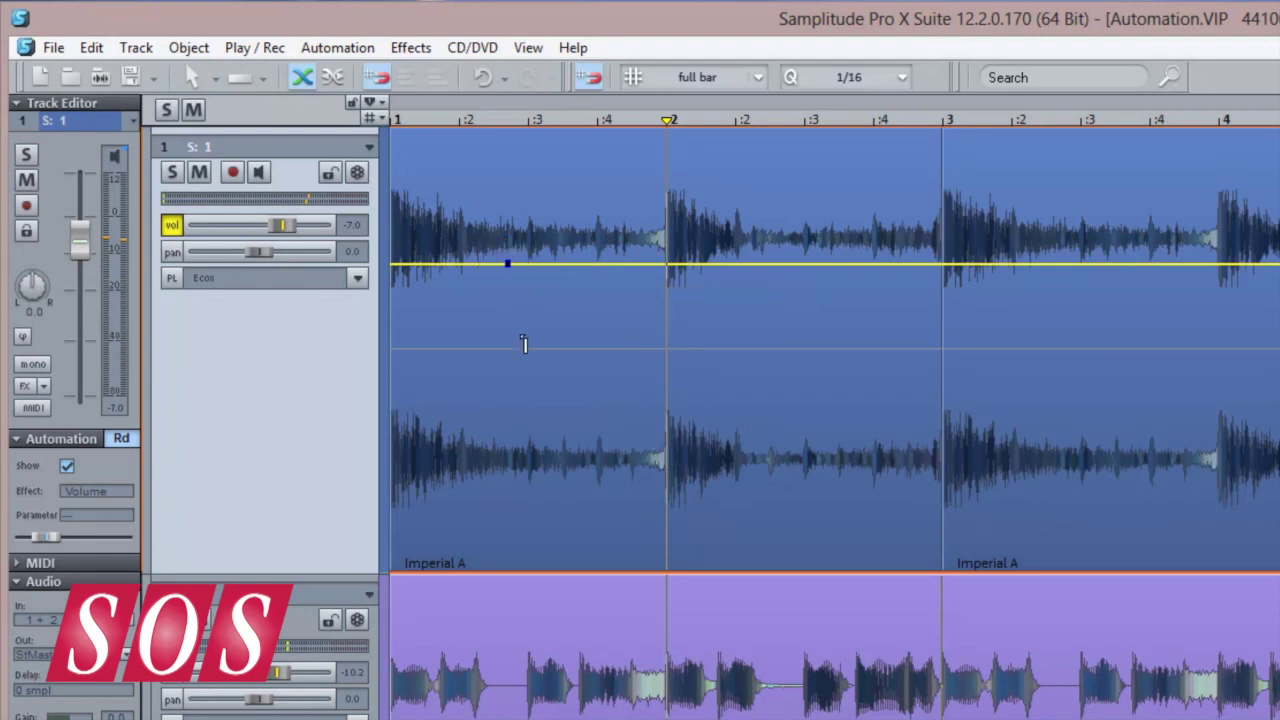
key("ctrl+super+o")
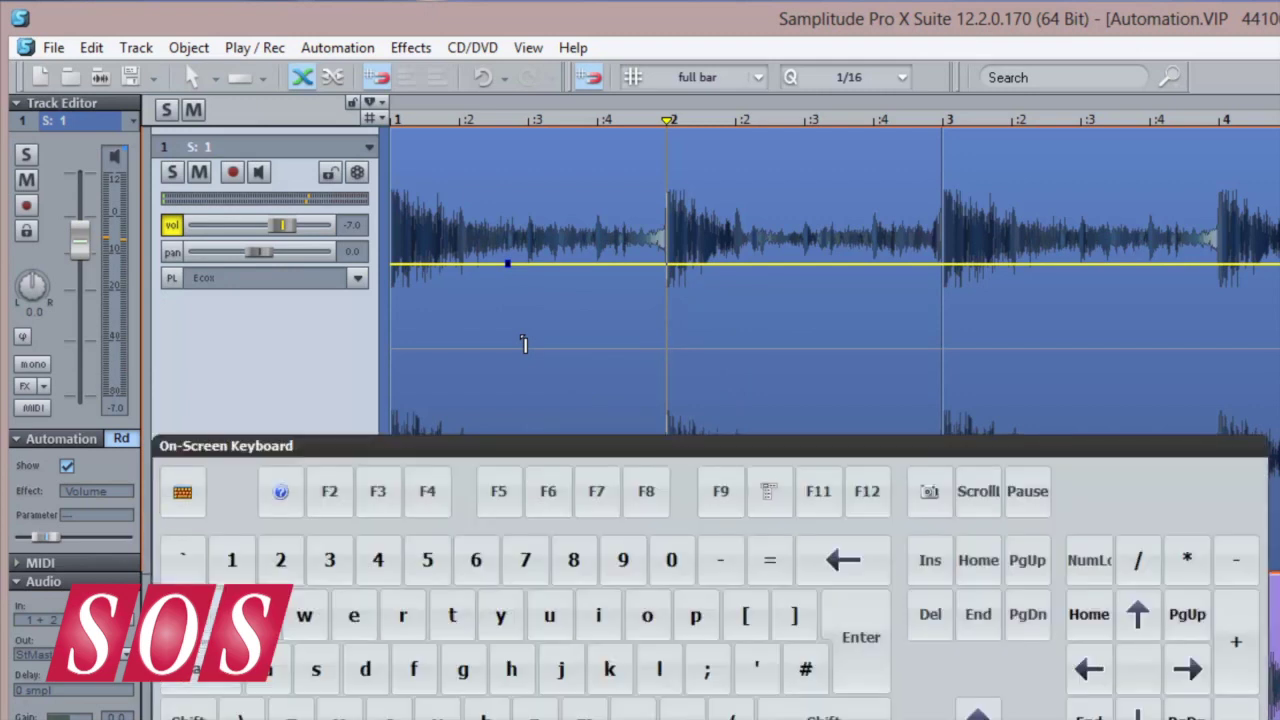
key("Delete")
key("ctrl+super+o")
Step: In Curve move and grab mode, create a volume dip to -9.77 dB and shift it past bar 2
left_click(212, 79)
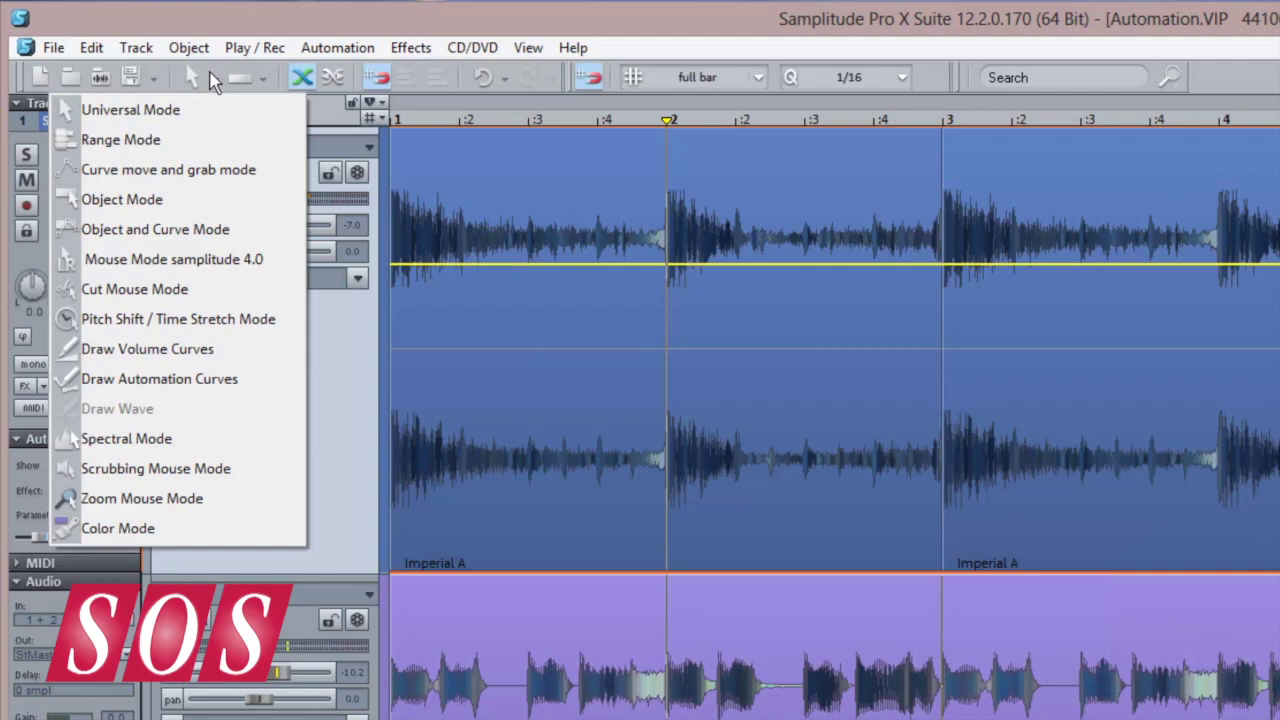
left_click(208, 166)
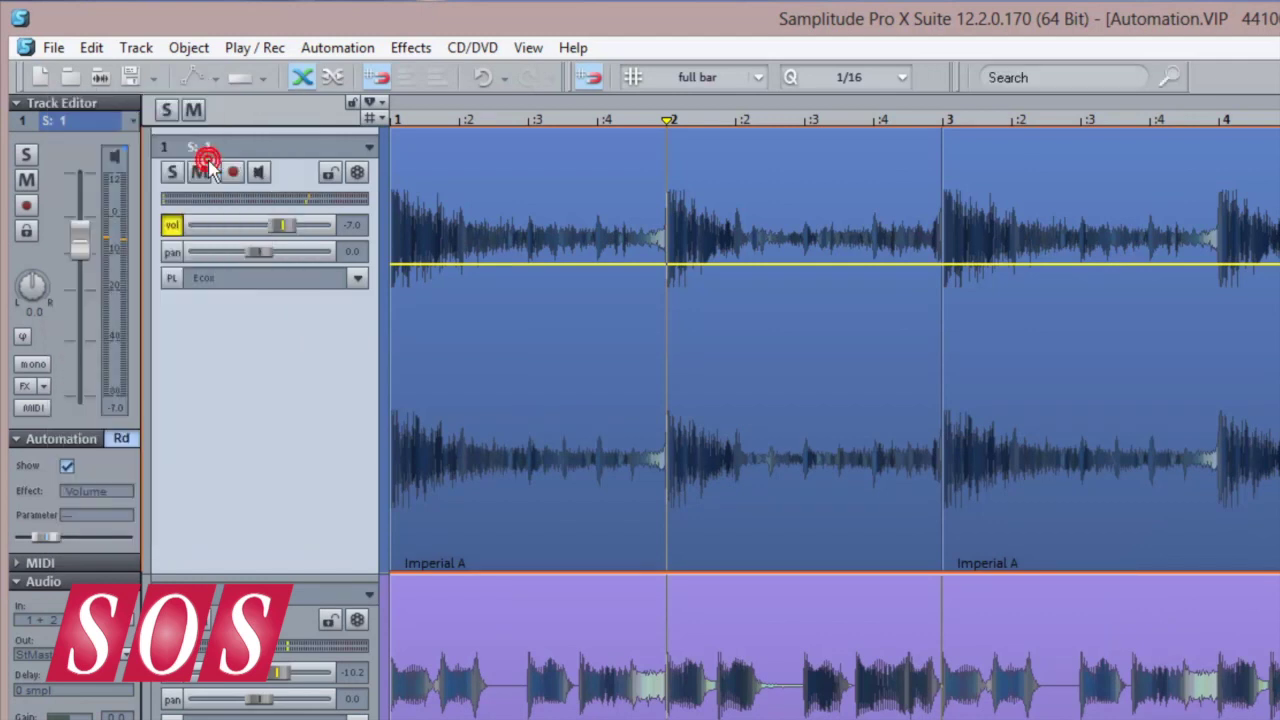
left_click(511, 270)
left_click_drag(631, 272, 620, 375)
left_click_drag(858, 374, 883, 284)
mouse_move(461, 218)
left_mouse_down()
mouse_move(735, 395)
mouse_move(936, 430)
left_mouse_up()
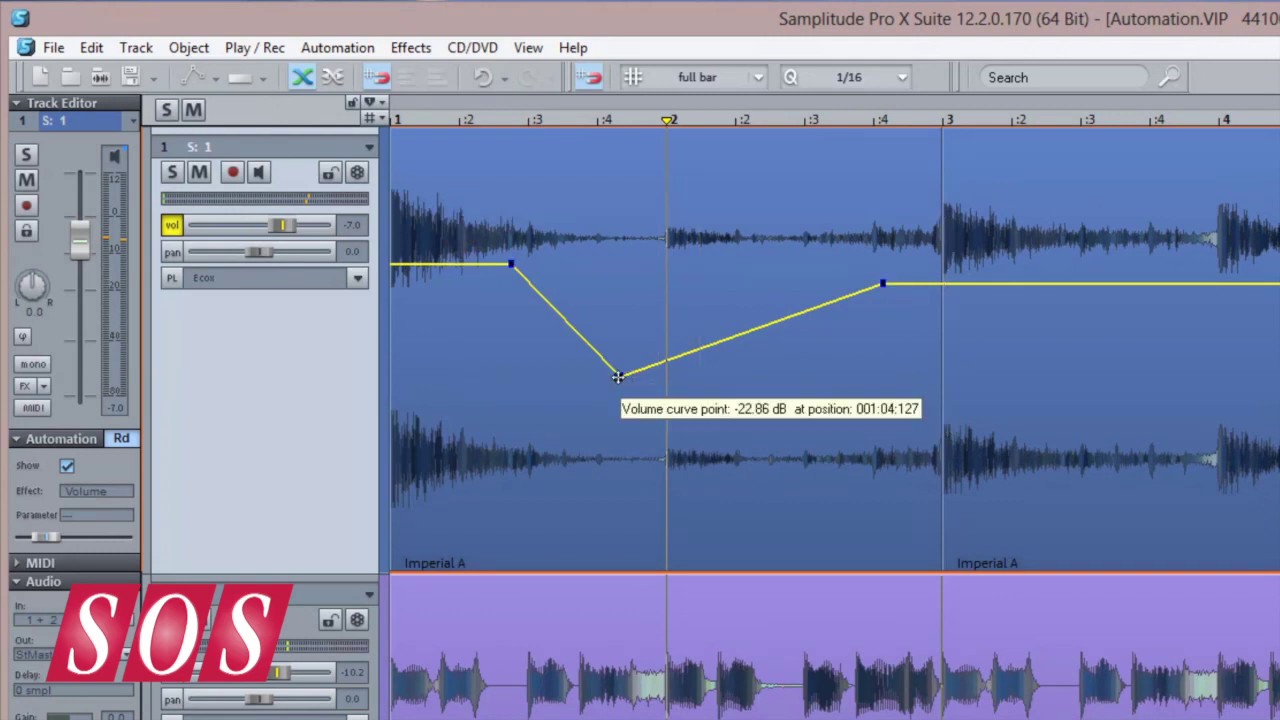
left_click_drag(622, 374, 808, 378)
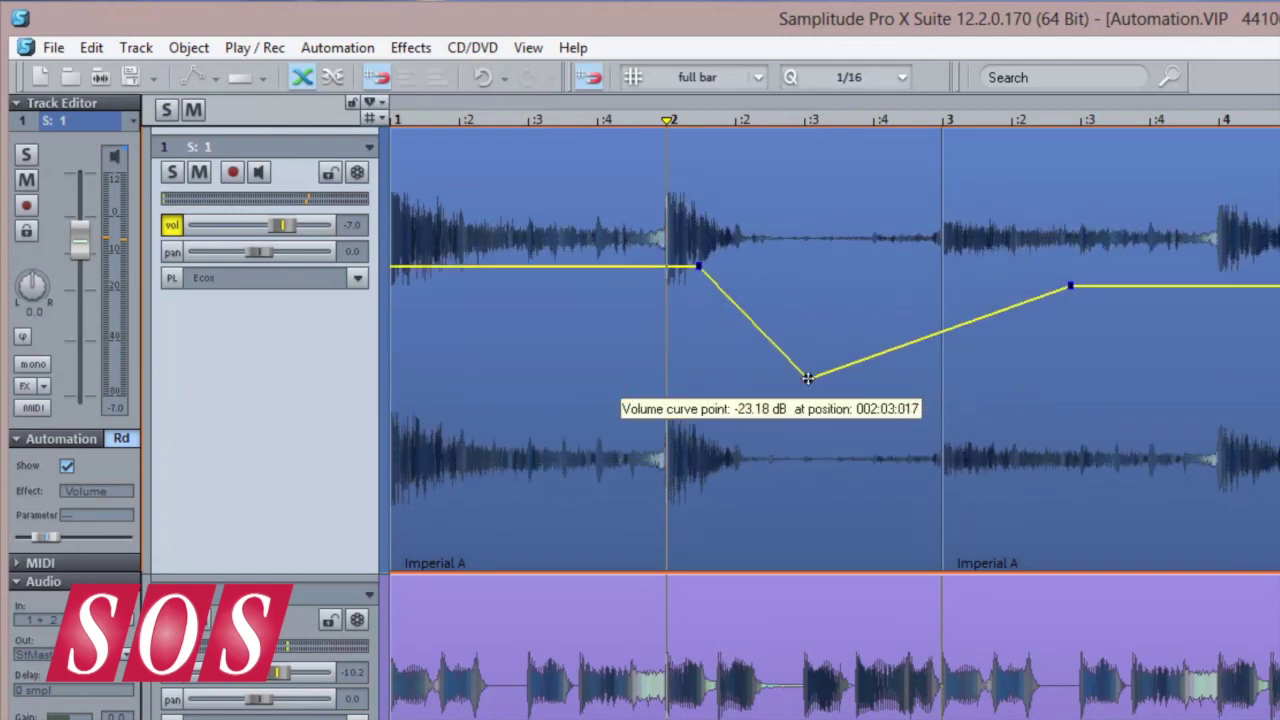
Step: In Object and Curve Mode, pull a new volume point down to -12.36 dB
left_click(193, 77)
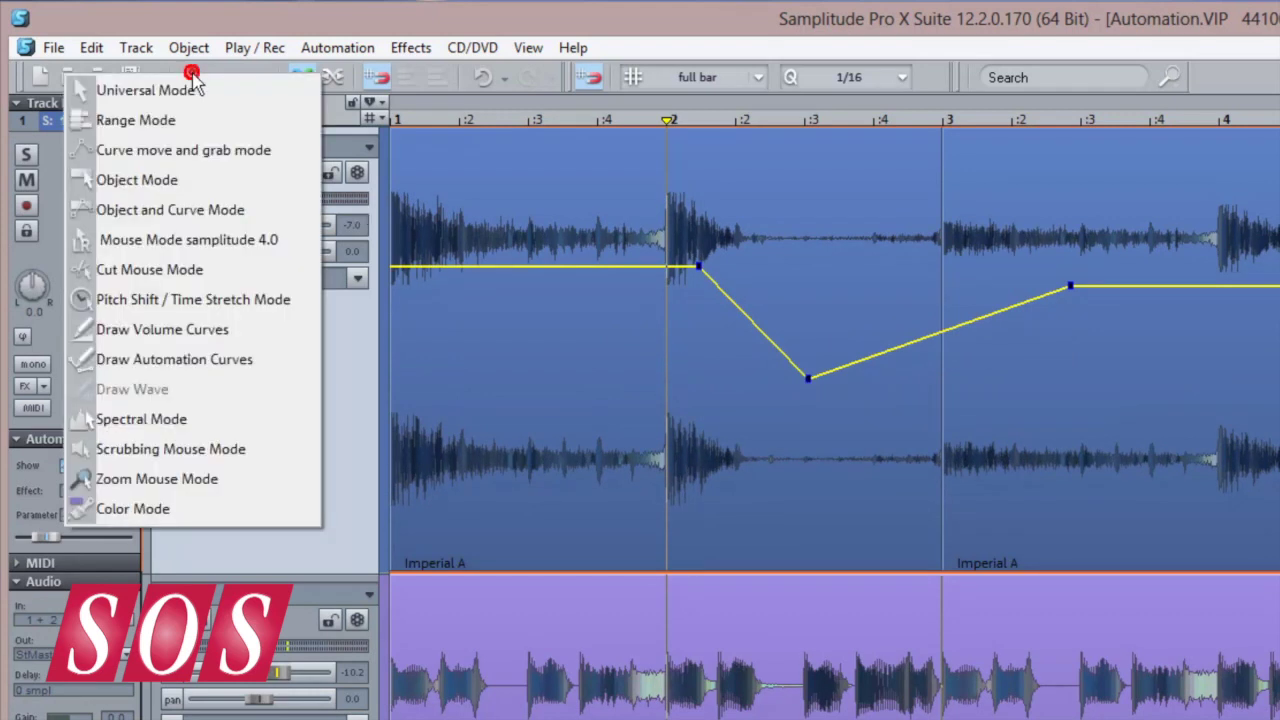
left_click(190, 222)
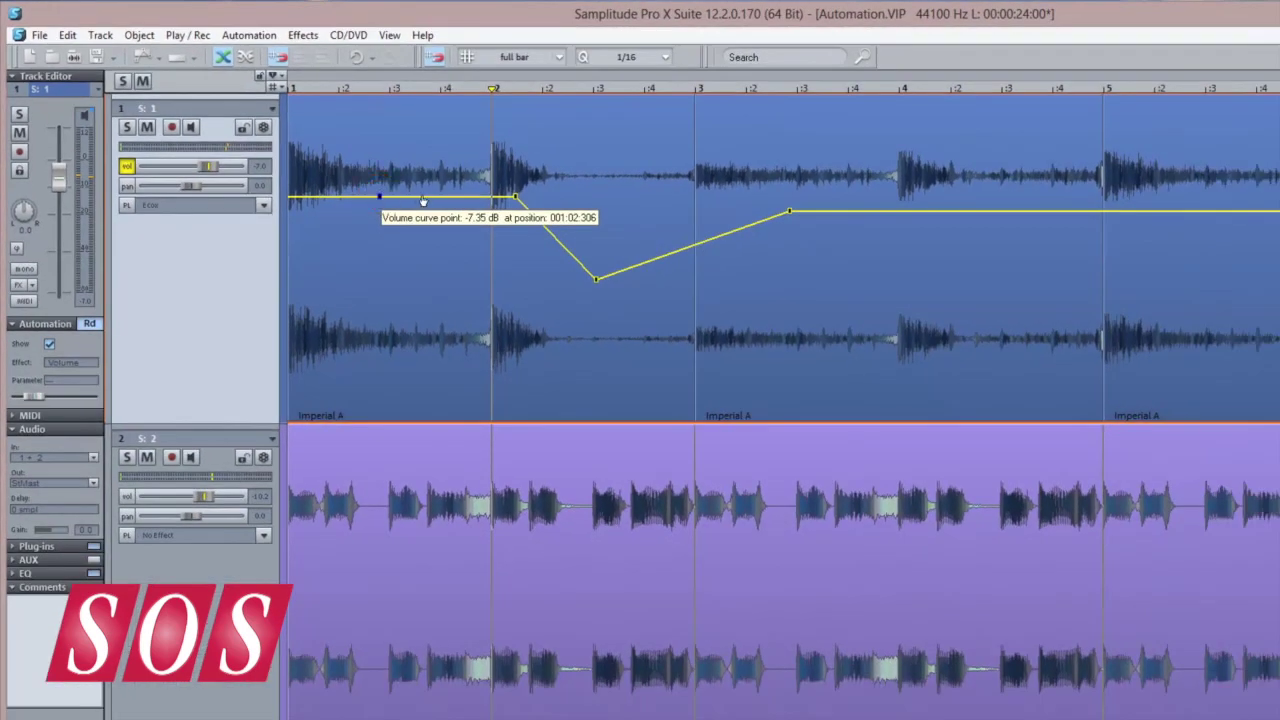
left_click_drag(421, 196, 425, 237)
double_click(586, 367)
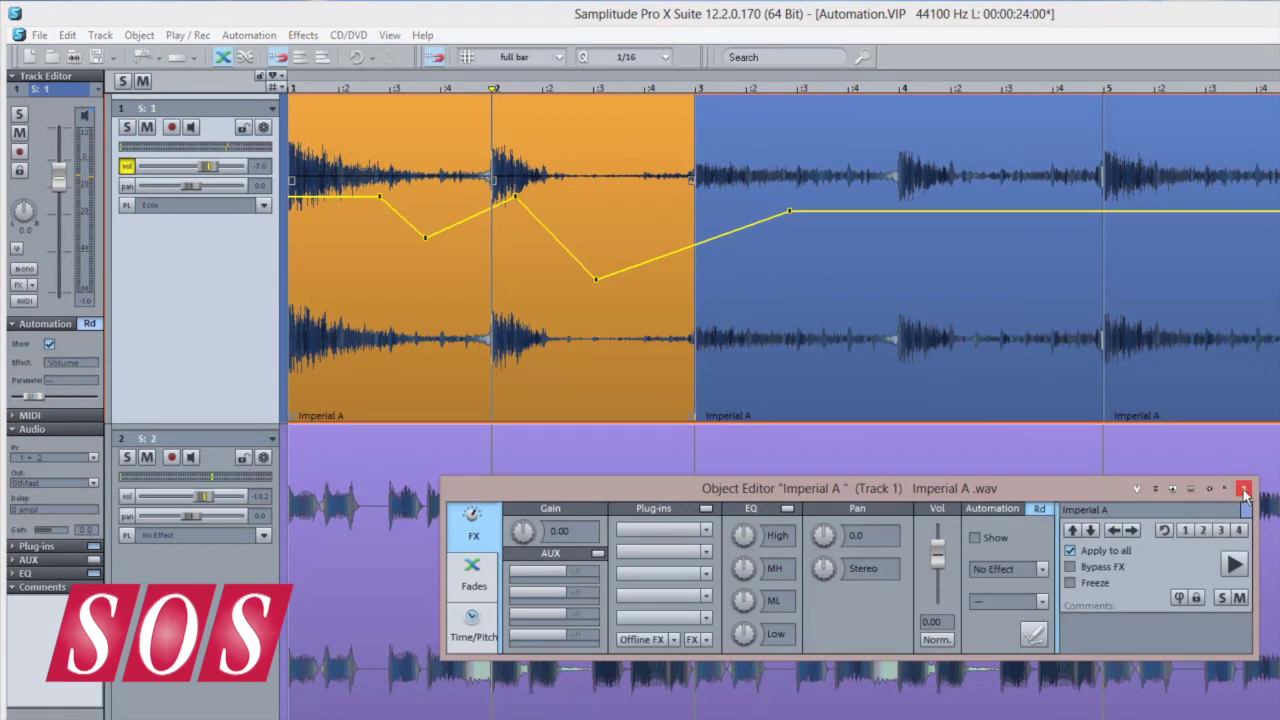
Step: Choose Draw Automation Curves and freehand a volume curve sagging before bar 5, rising by bar 6
left_click(1243, 488)
left_click(124, 51)
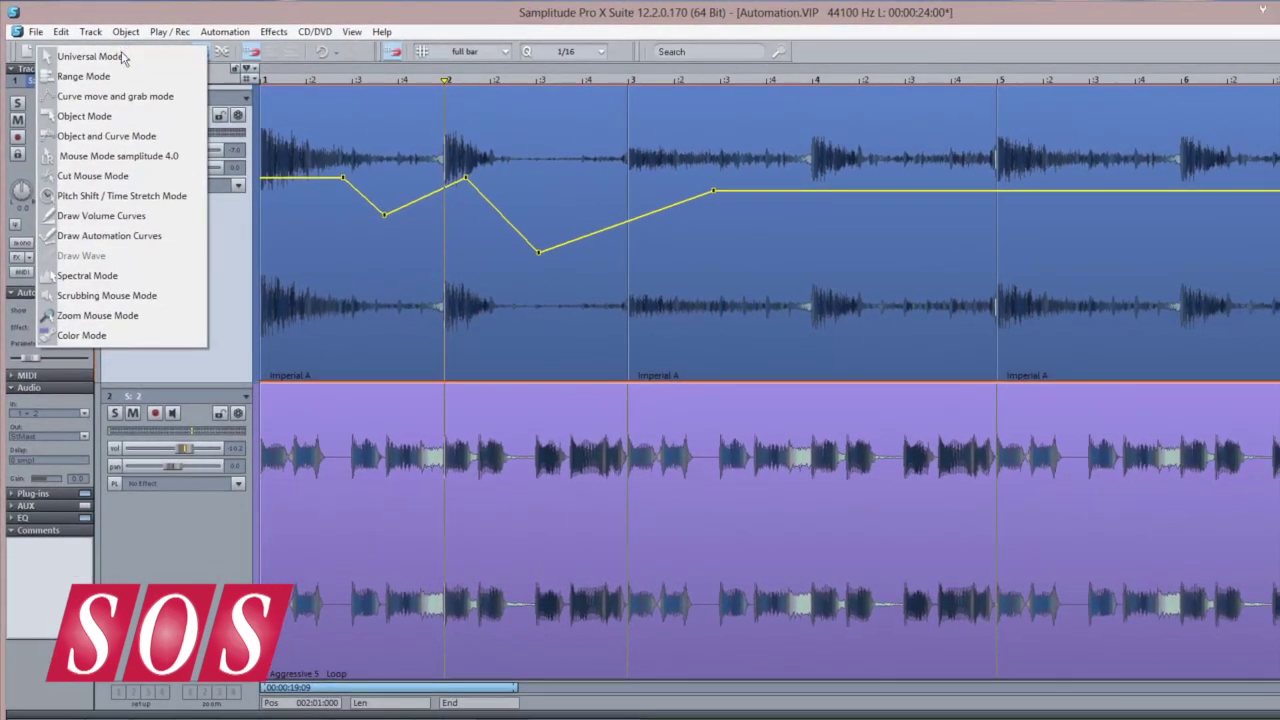
left_click(120, 225)
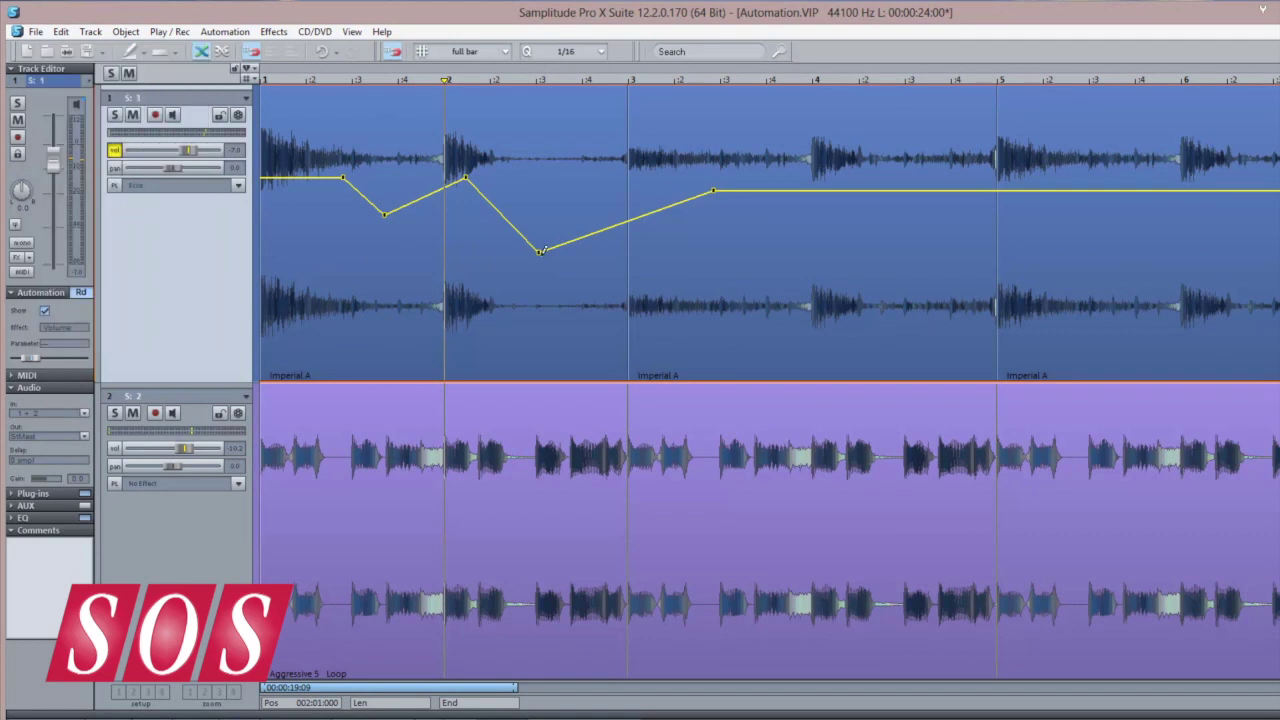
mouse_move(541, 250)
left_mouse_down()
mouse_move(1013, 270)
mouse_move(1275, 158)
left_mouse_up()
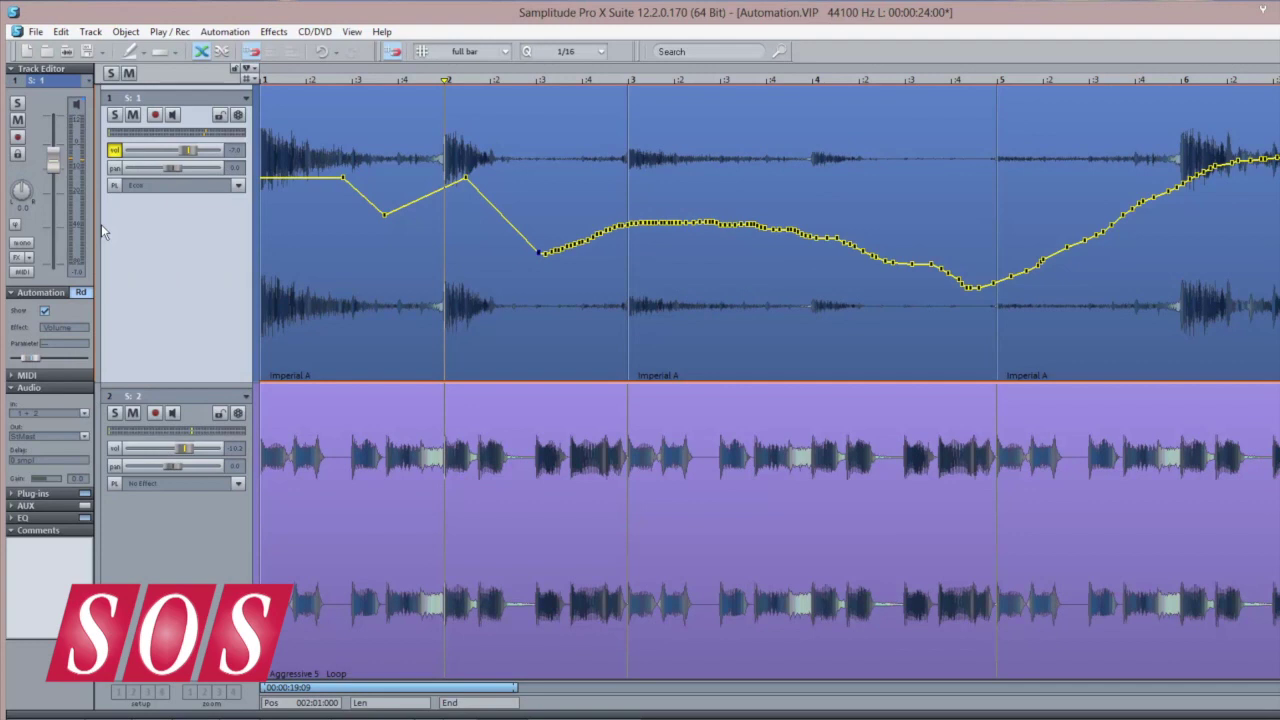
left_click(128, 56)
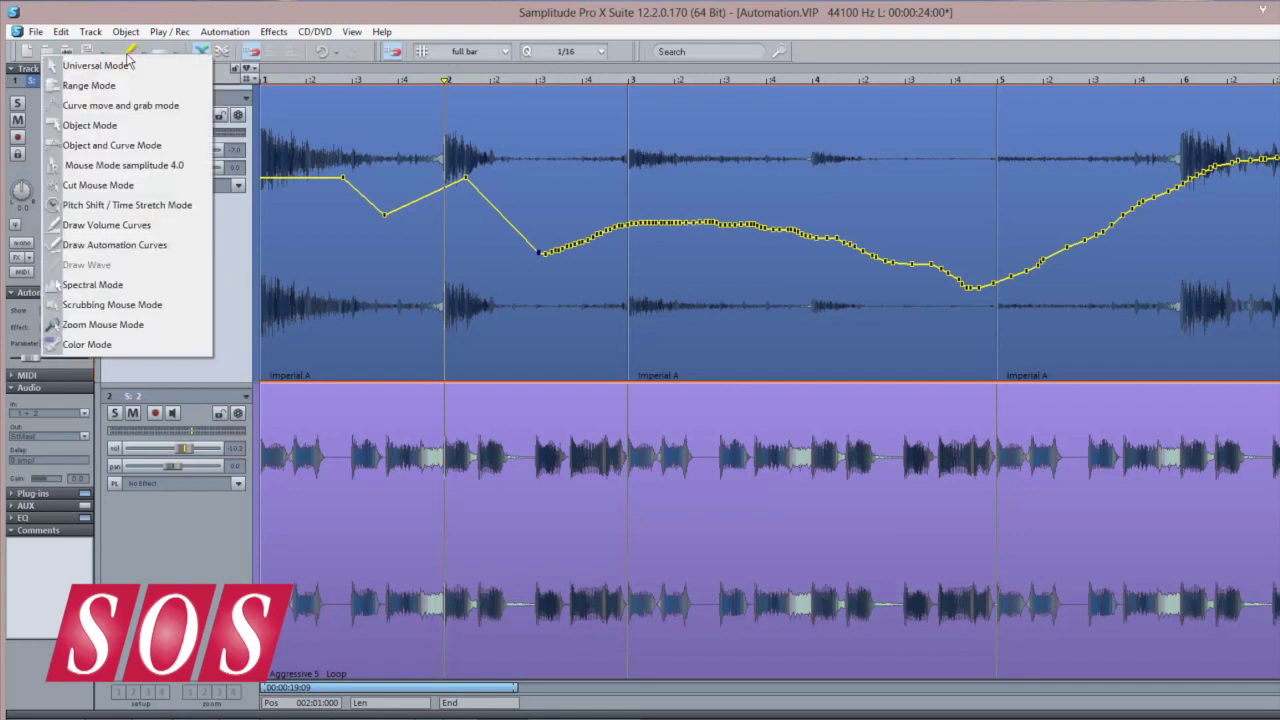
Step: Draw a three-point pan curve that rises to a peak and returns to rest
left_click(131, 256)
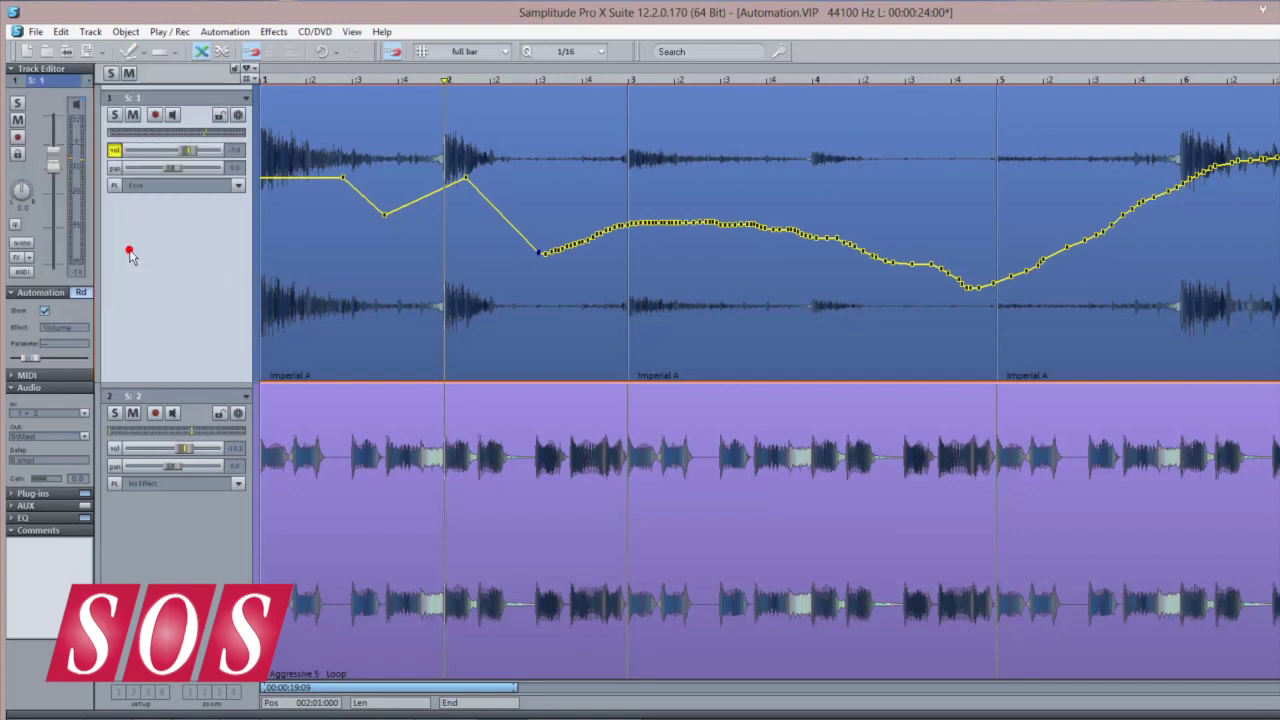
left_click(115, 167)
left_click(393, 304)
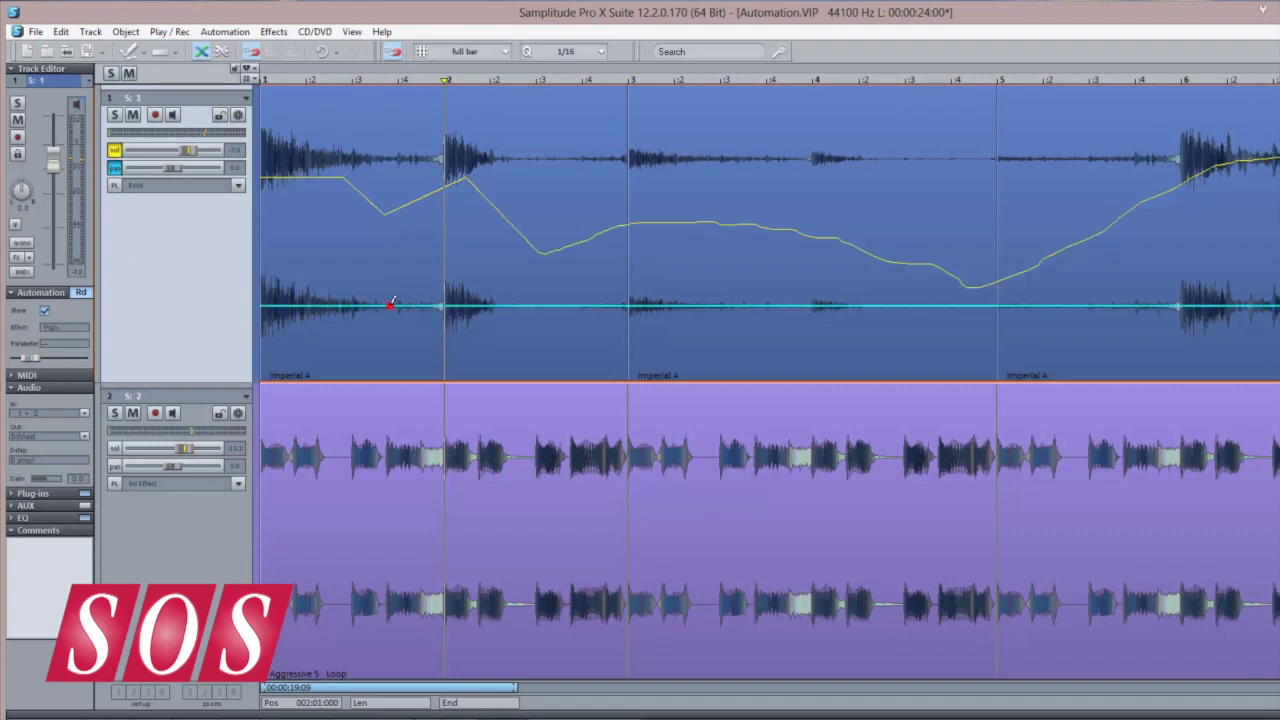
left_click(668, 180)
left_click(835, 295)
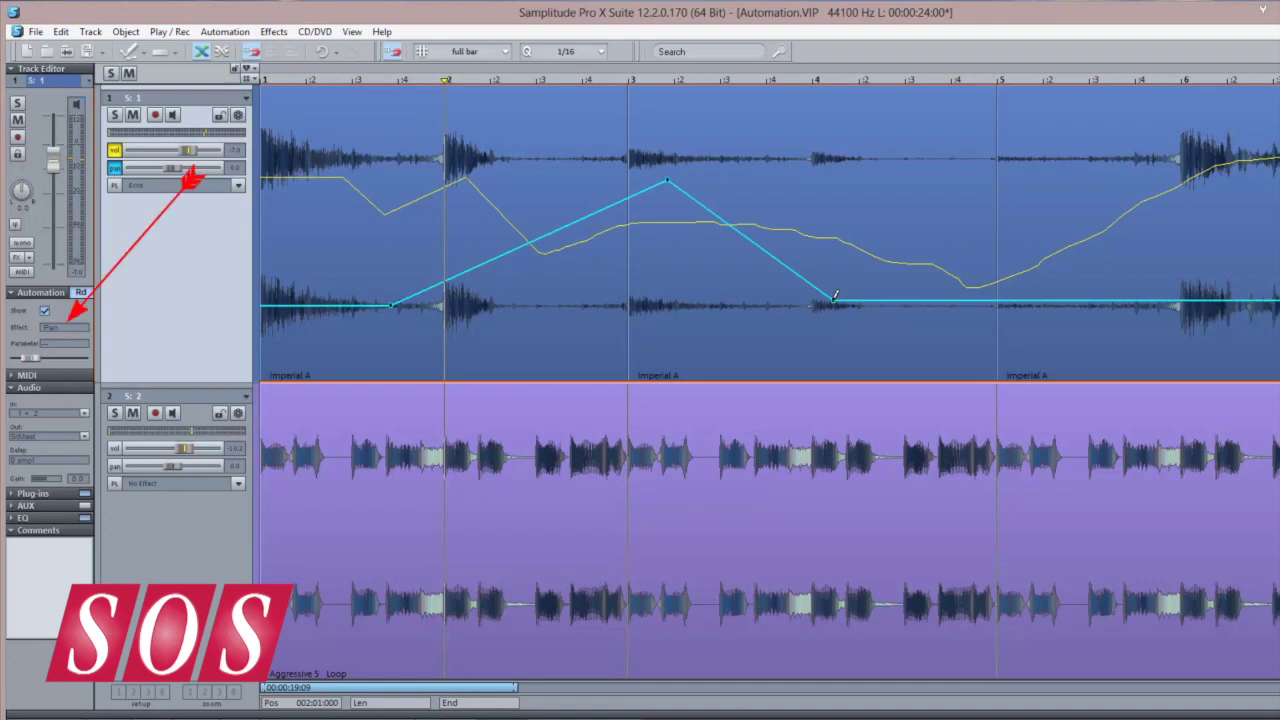
Step: Choose EQ Band 3 dB and draw a peaked automation curve for it
left_click(79, 328)
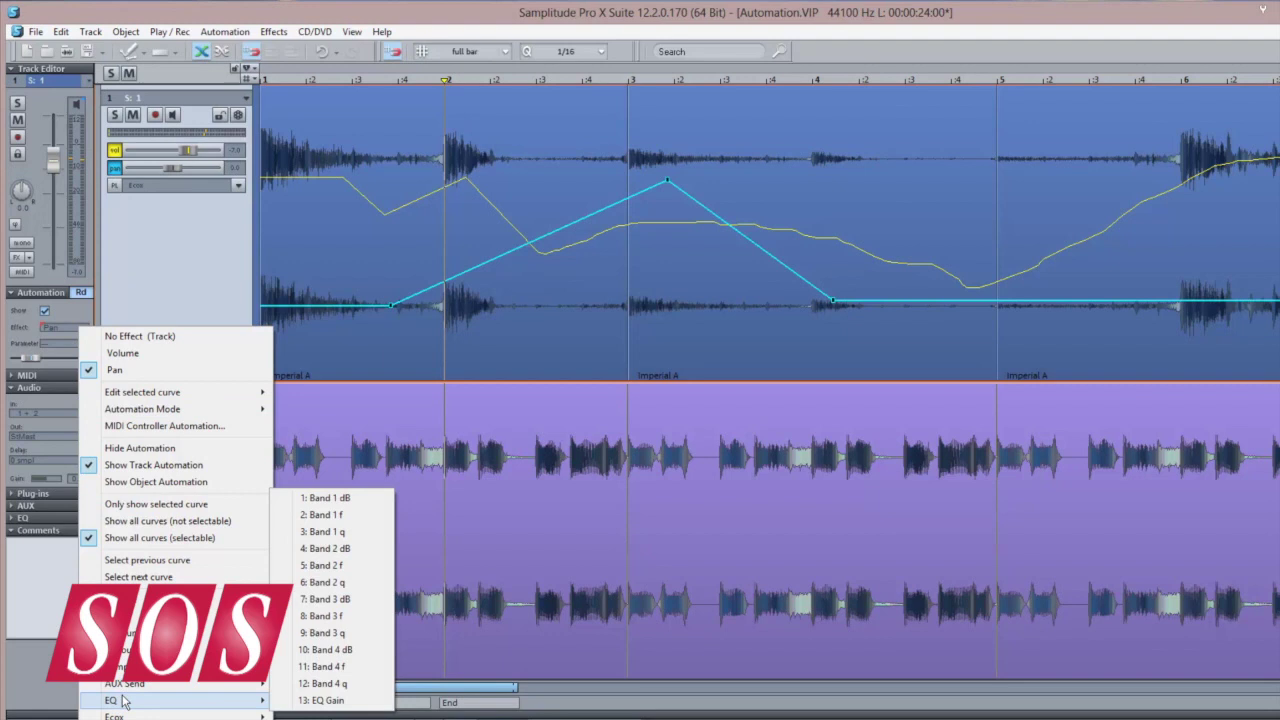
mouse_move(180, 700)
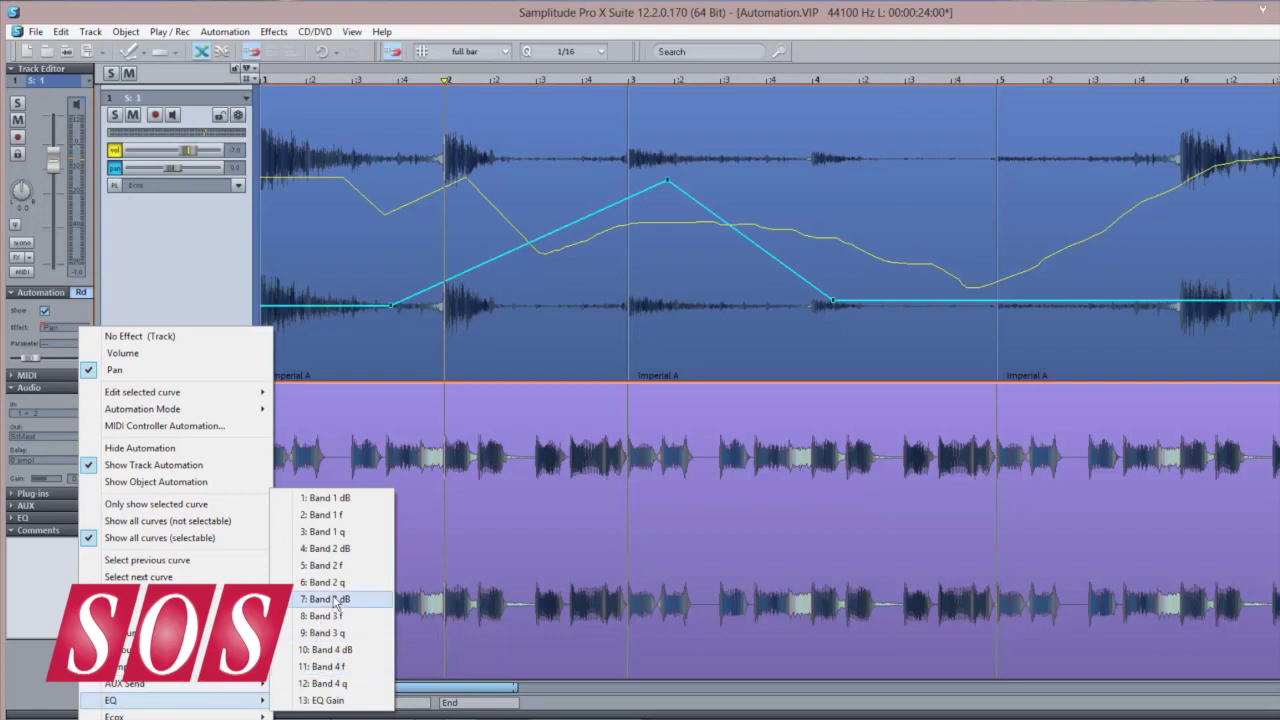
left_click(335, 599)
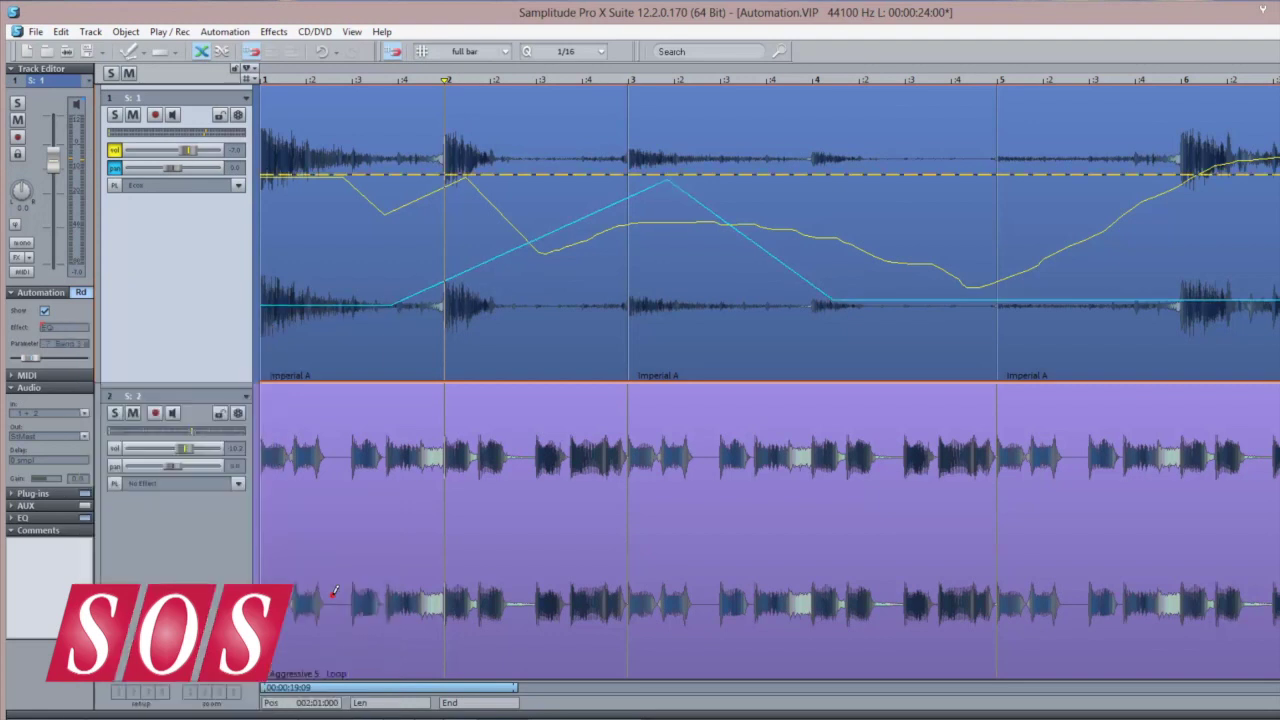
left_click(544, 211)
left_click(734, 132)
left_click(895, 207)
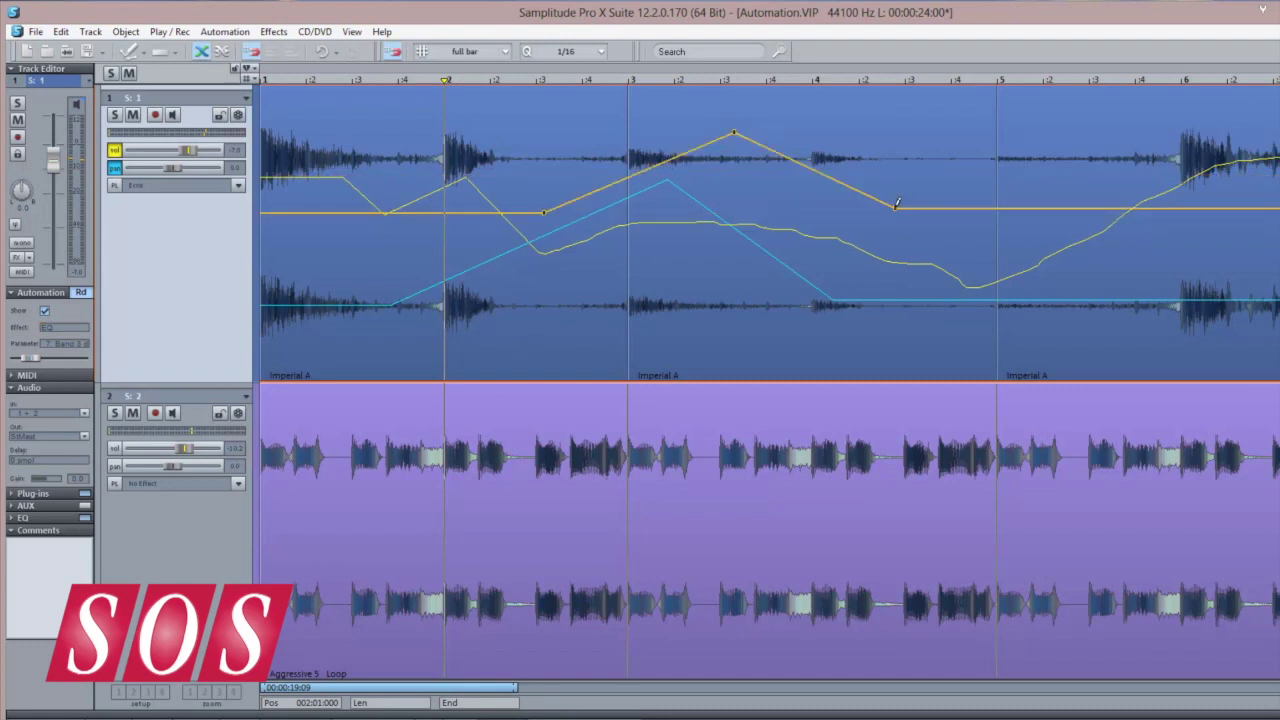
Step: Return to the pan curve and add two points reshaping its rise and descent
left_click(70, 332)
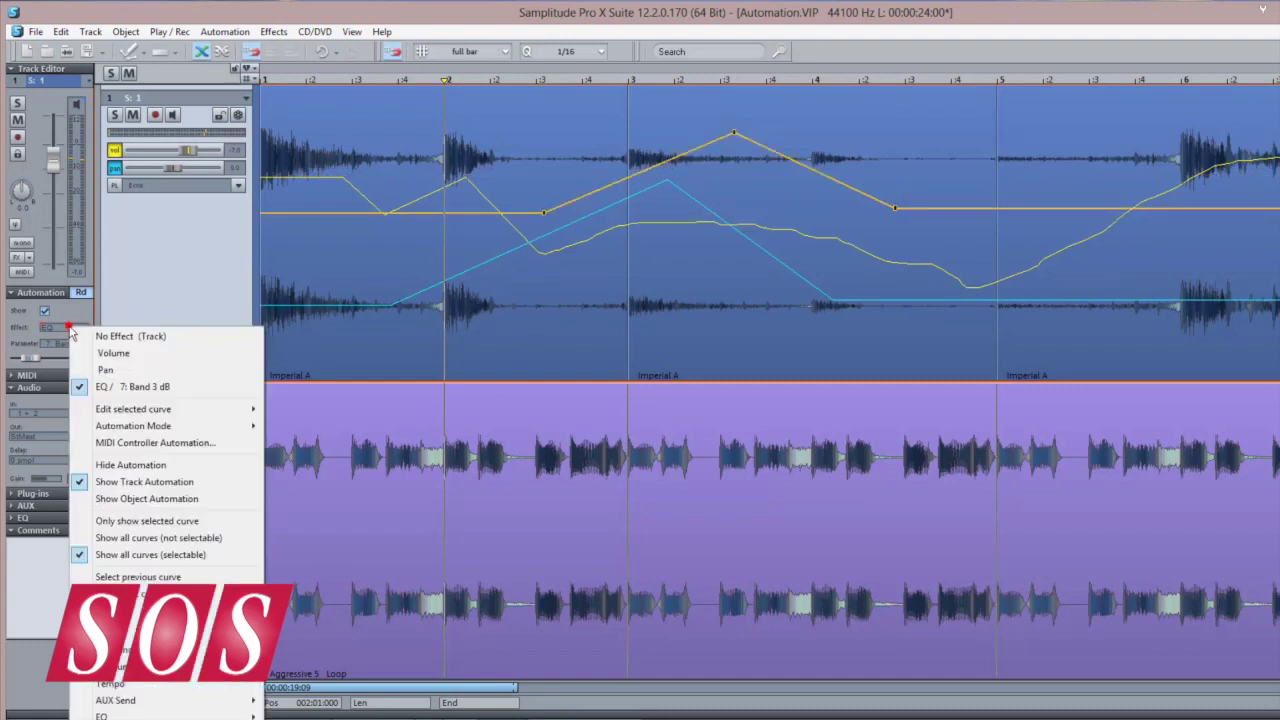
left_click(106, 369)
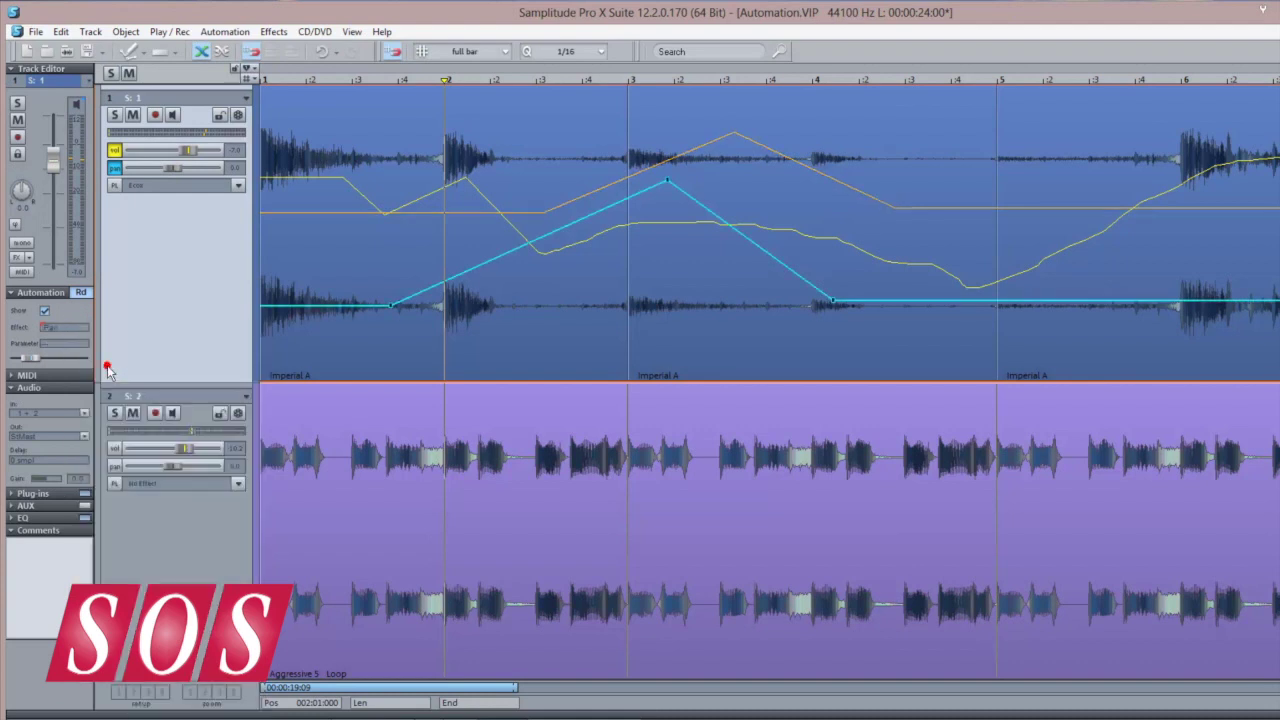
left_click(421, 254)
left_click(764, 293)
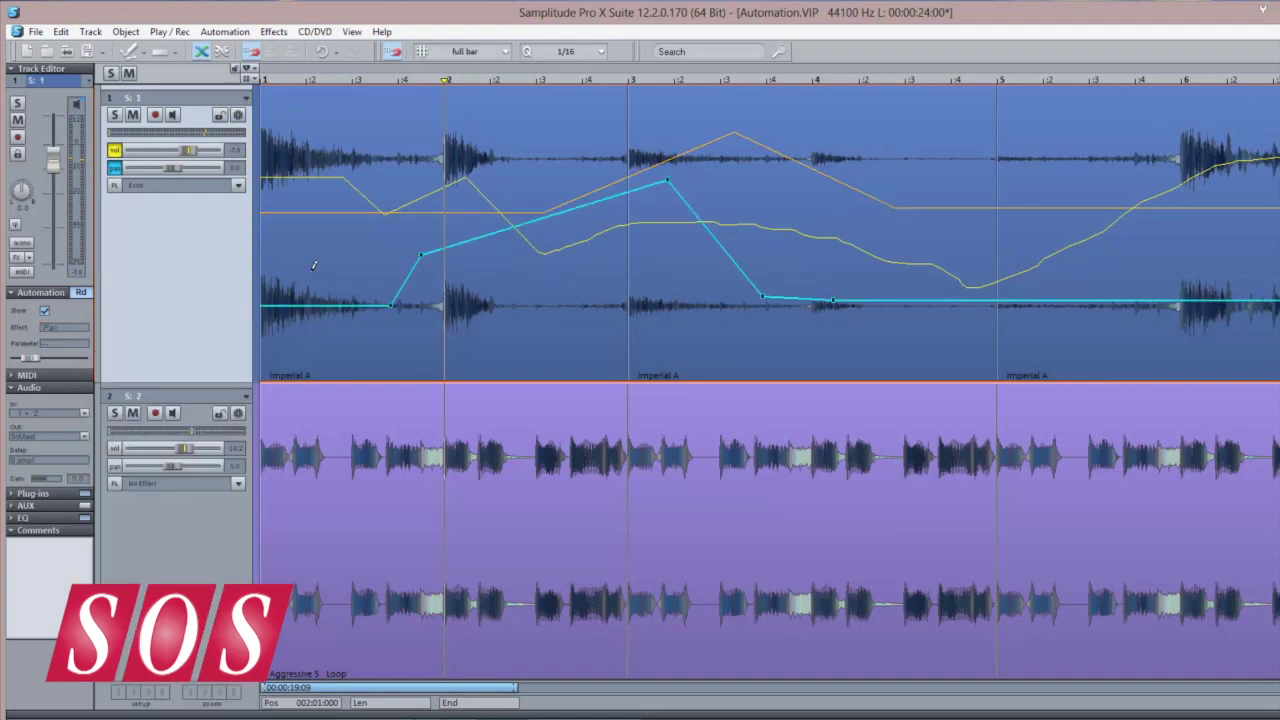
Step: Reselect the volume curve and redraw part of it with a new bump
left_click(62, 329)
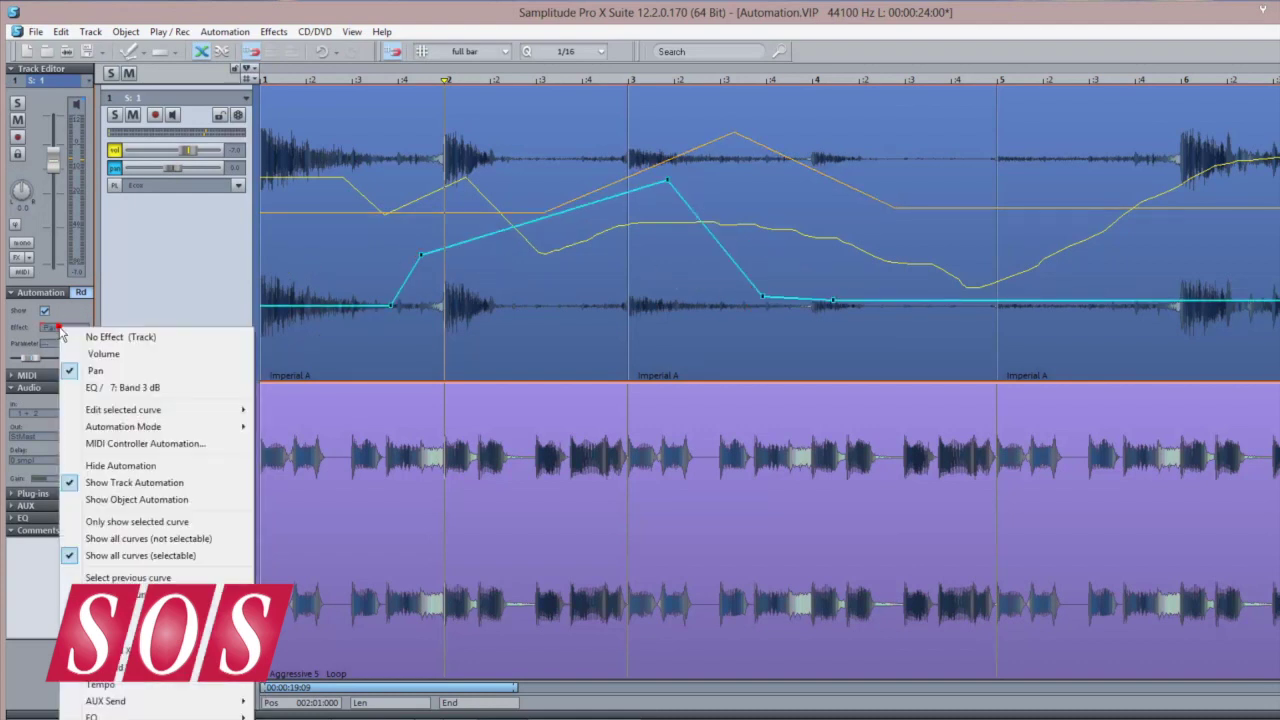
left_click(124, 356)
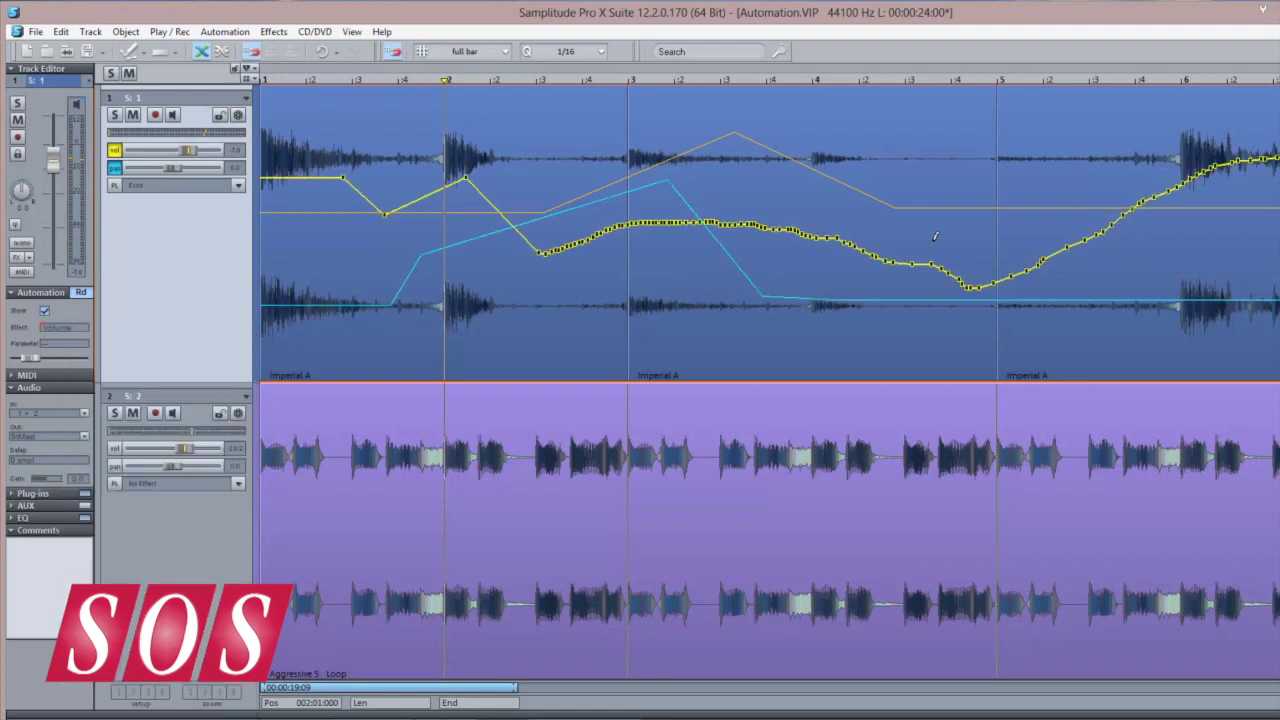
left_click_drag(936, 238, 1112, 241)
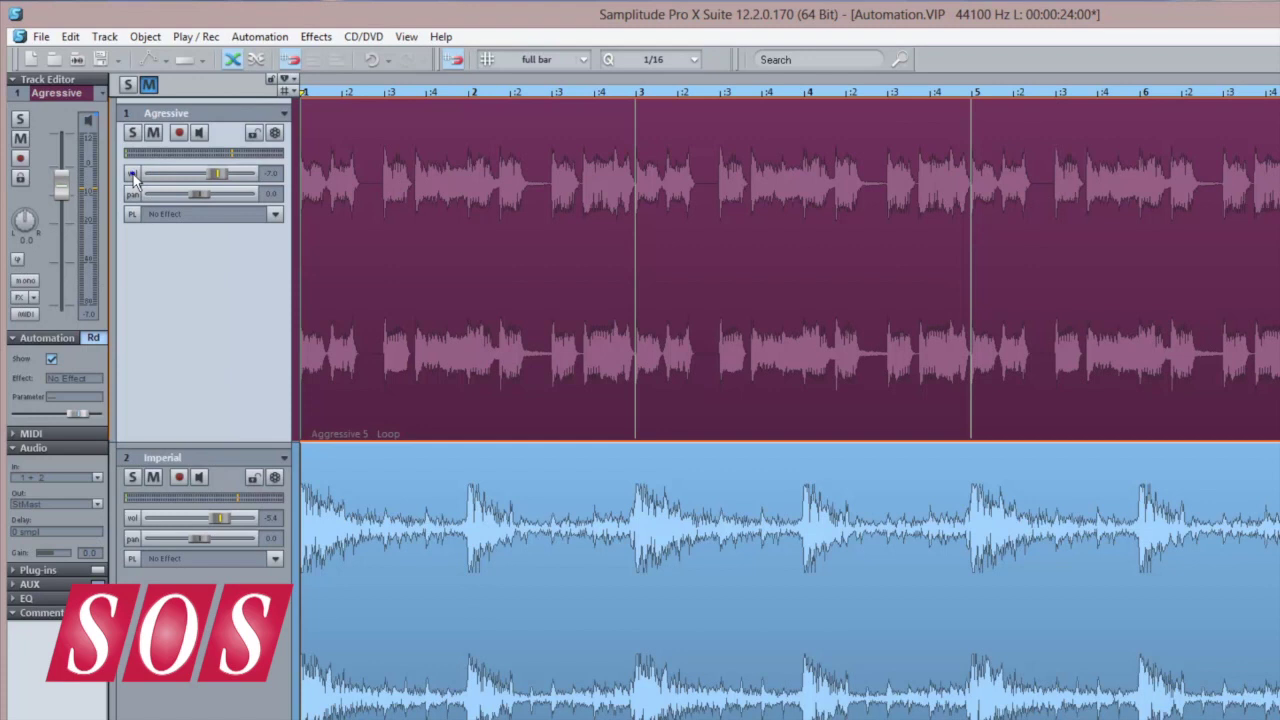
Step: Set the Agresive track's automation to No Effect (Track) from the vol context menu
right_click(134, 177)
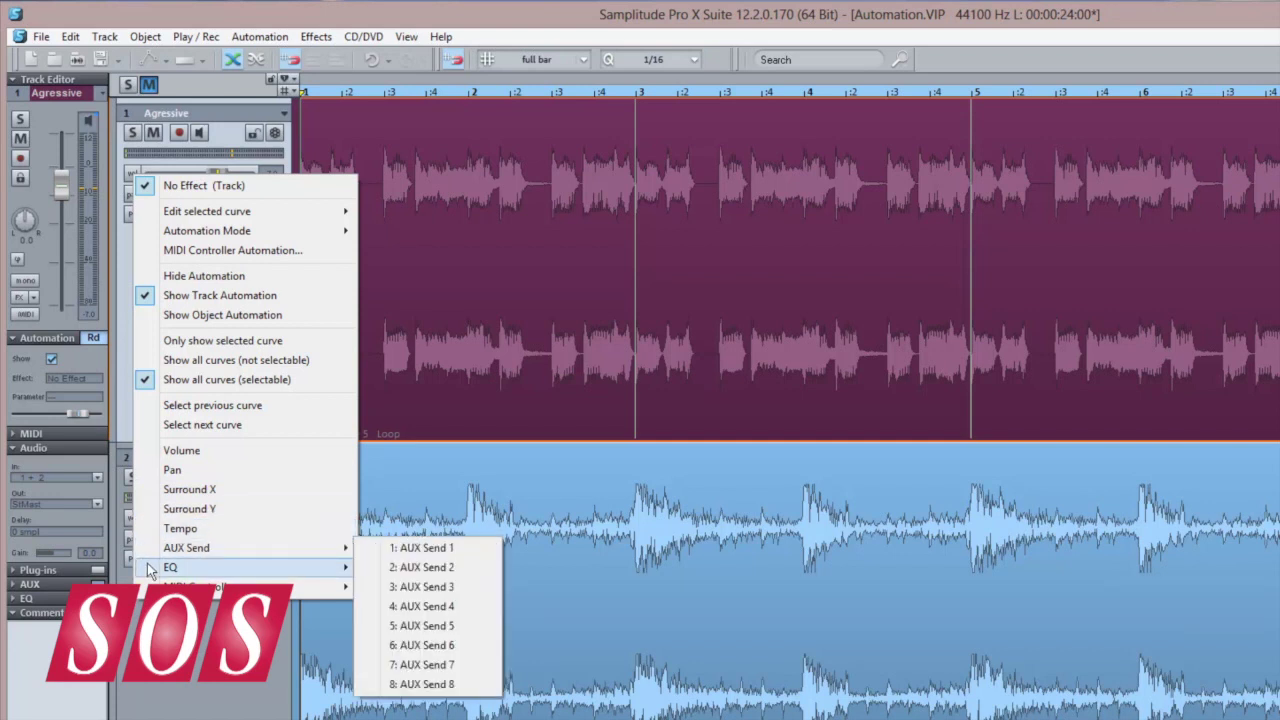
left_click(207, 190)
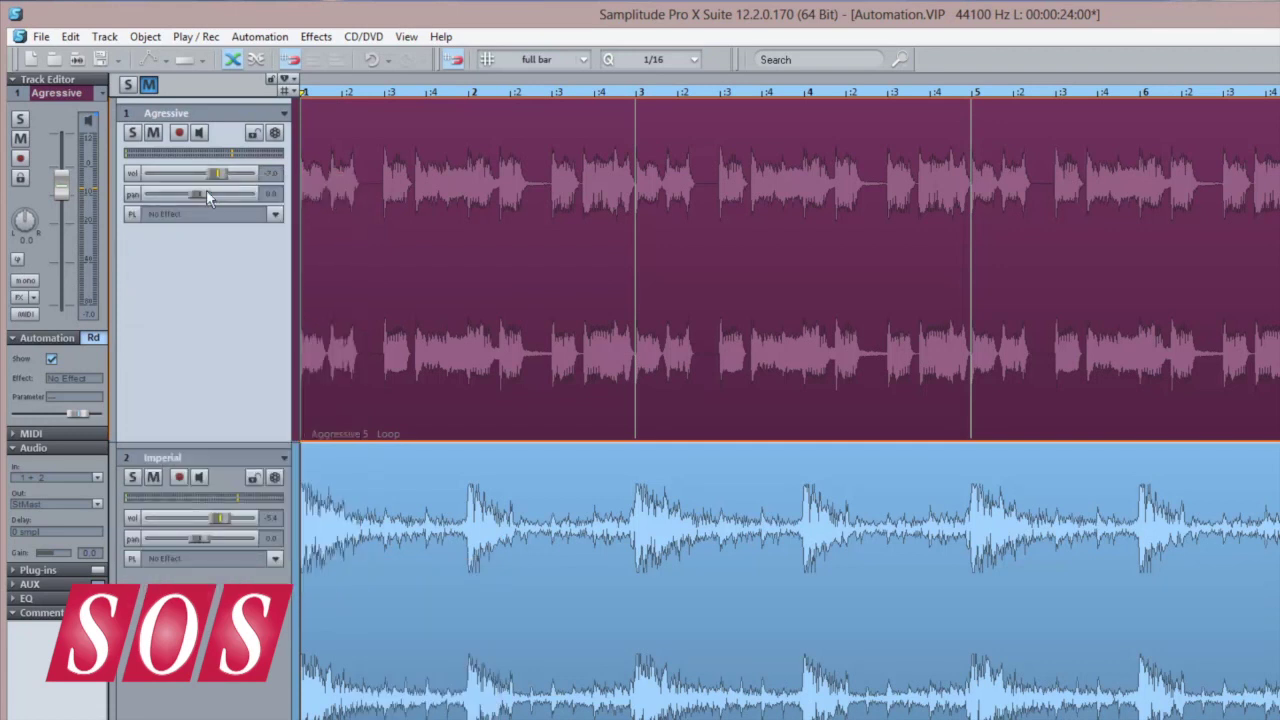
Step: Insert Ecox on the Agresive track, load its Saturday's Inserts preset, and nudge the mix knob
left_click(276, 215)
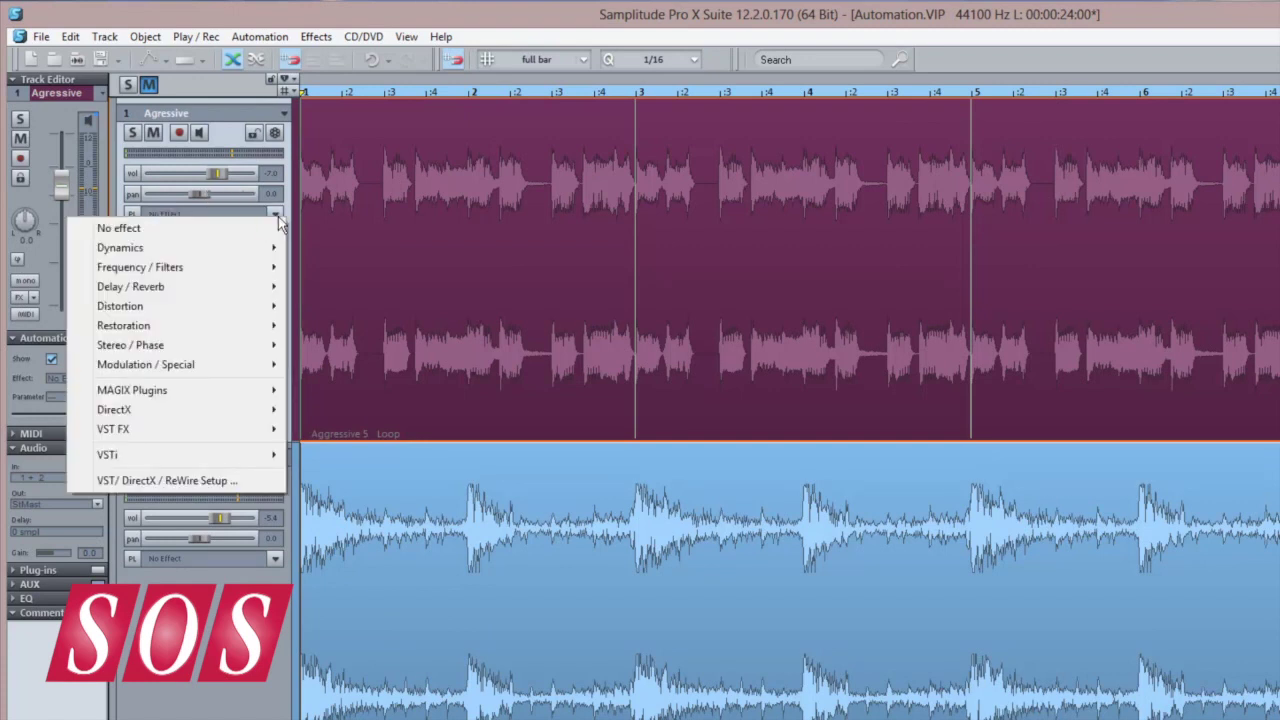
mouse_move(185, 286)
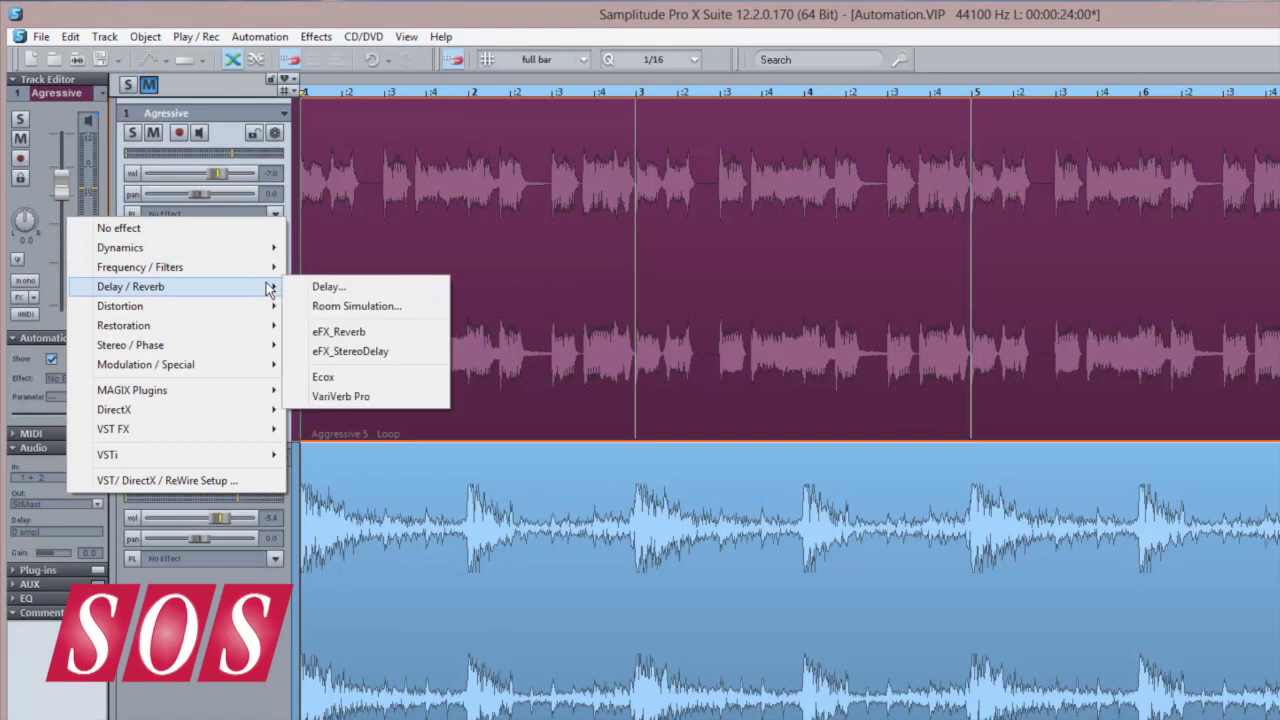
left_click(342, 376)
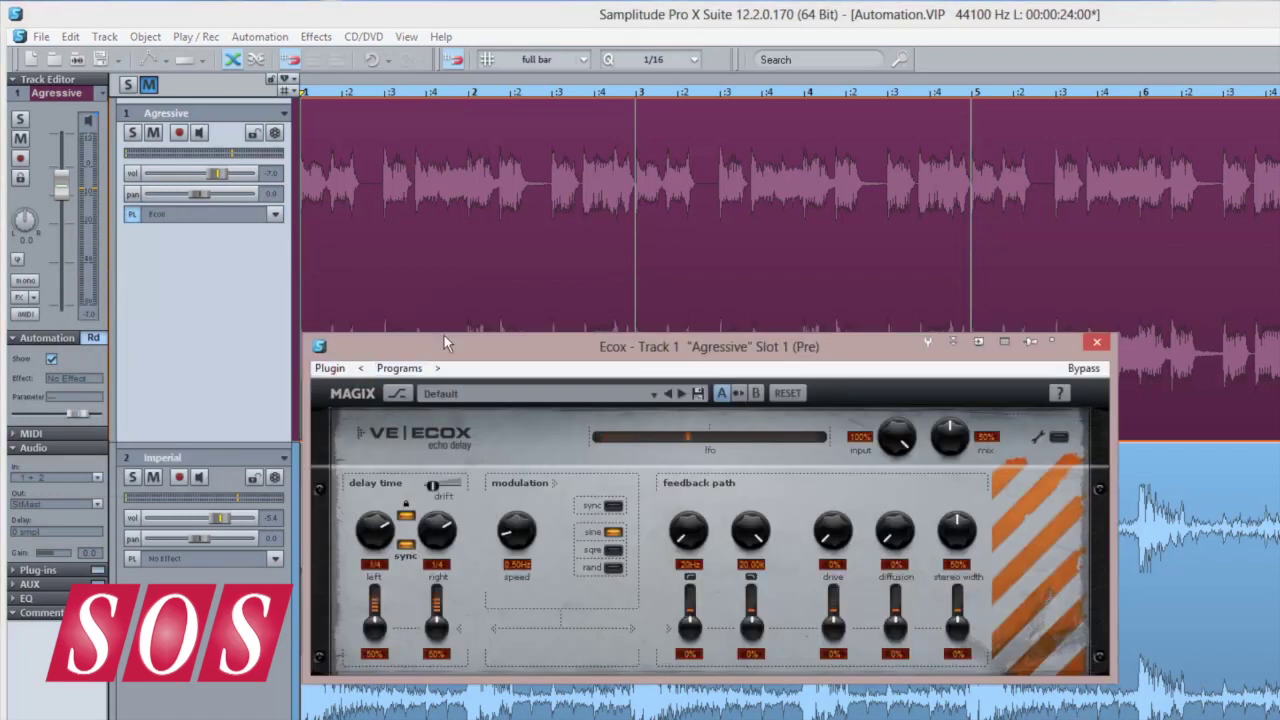
left_click_drag(443, 346, 590, 402)
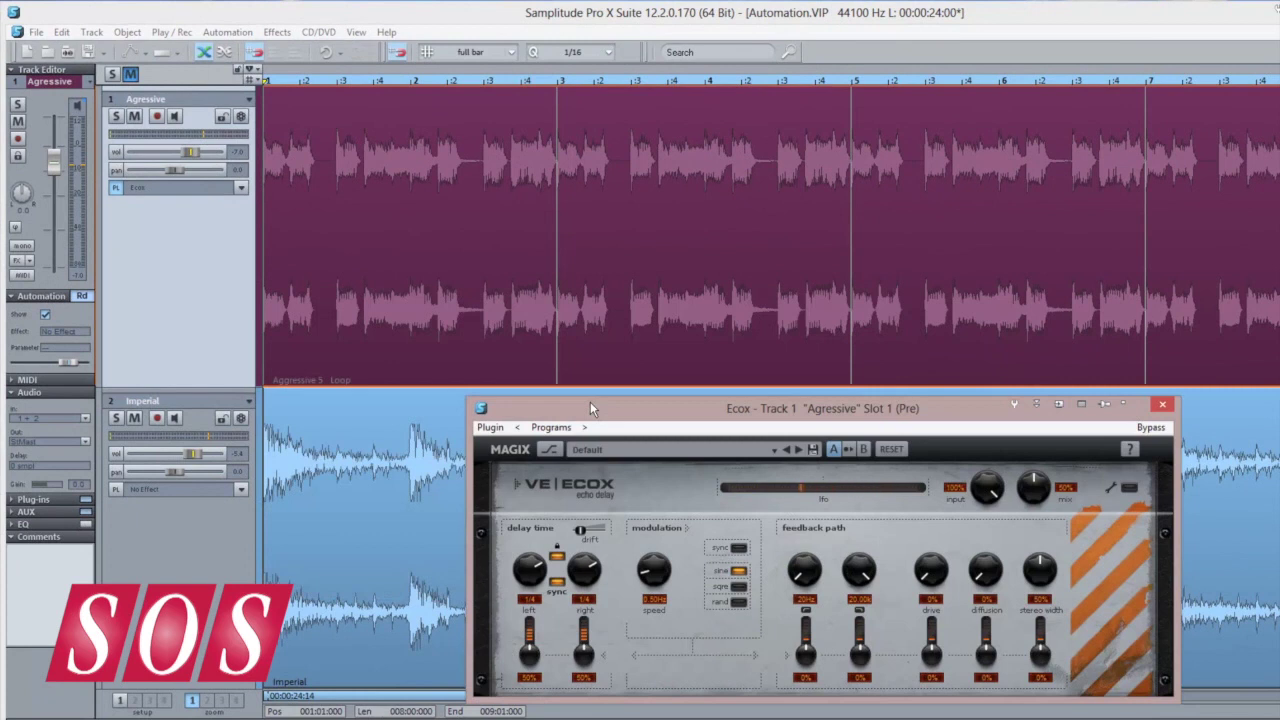
left_click(552, 428)
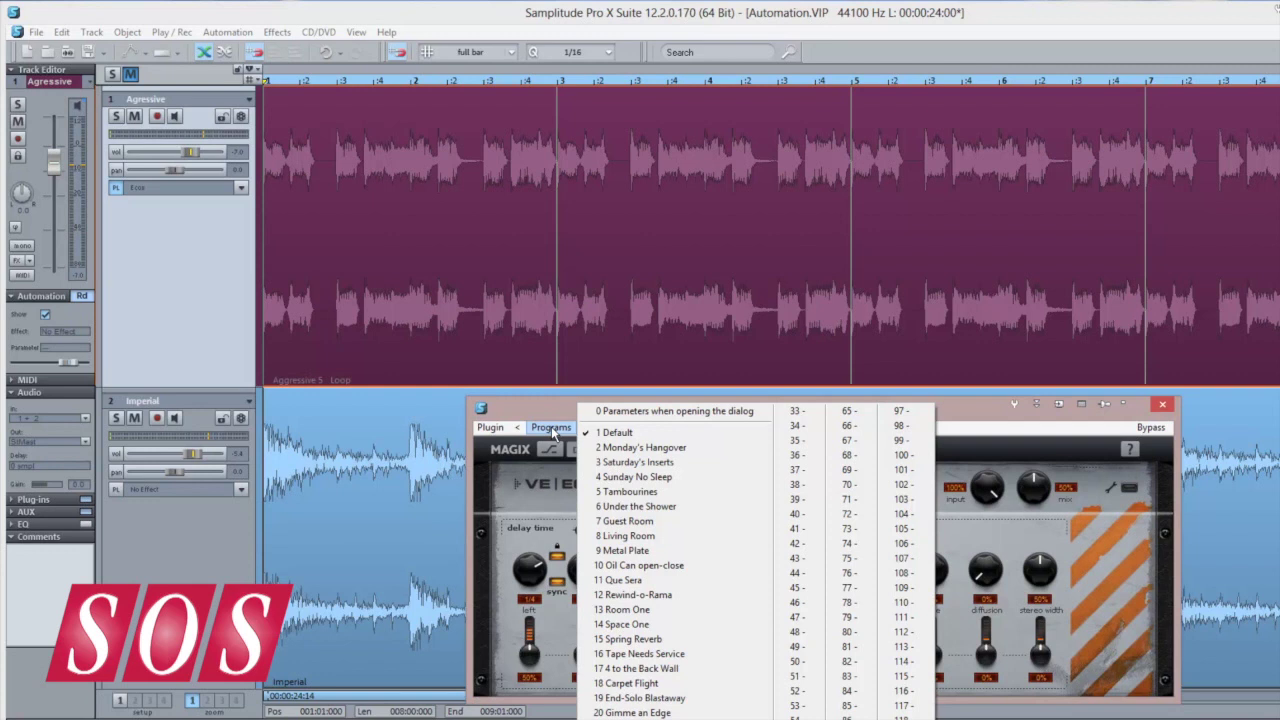
left_click(638, 462)
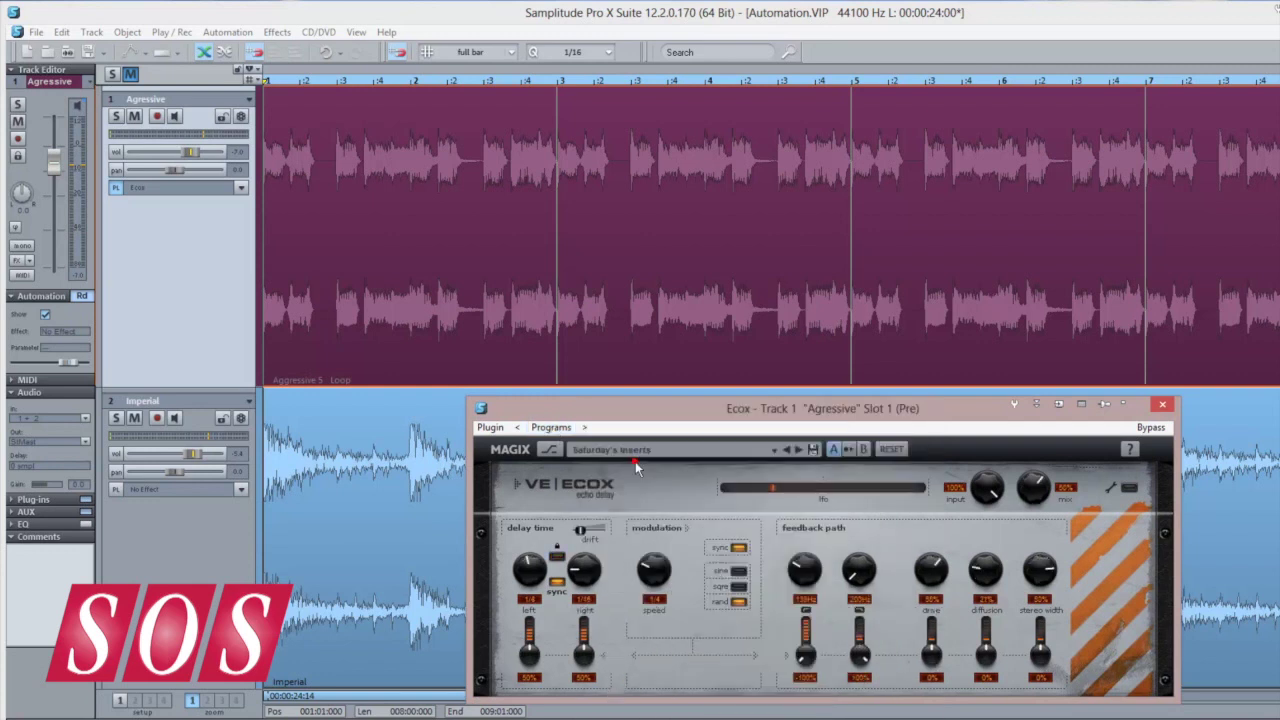
left_click_drag(1033, 487, 1035, 518)
Step: Automate Ecox 8: Width from about 14%, peaking near 78% at bar 3, falling to 30%
right_click(117, 152)
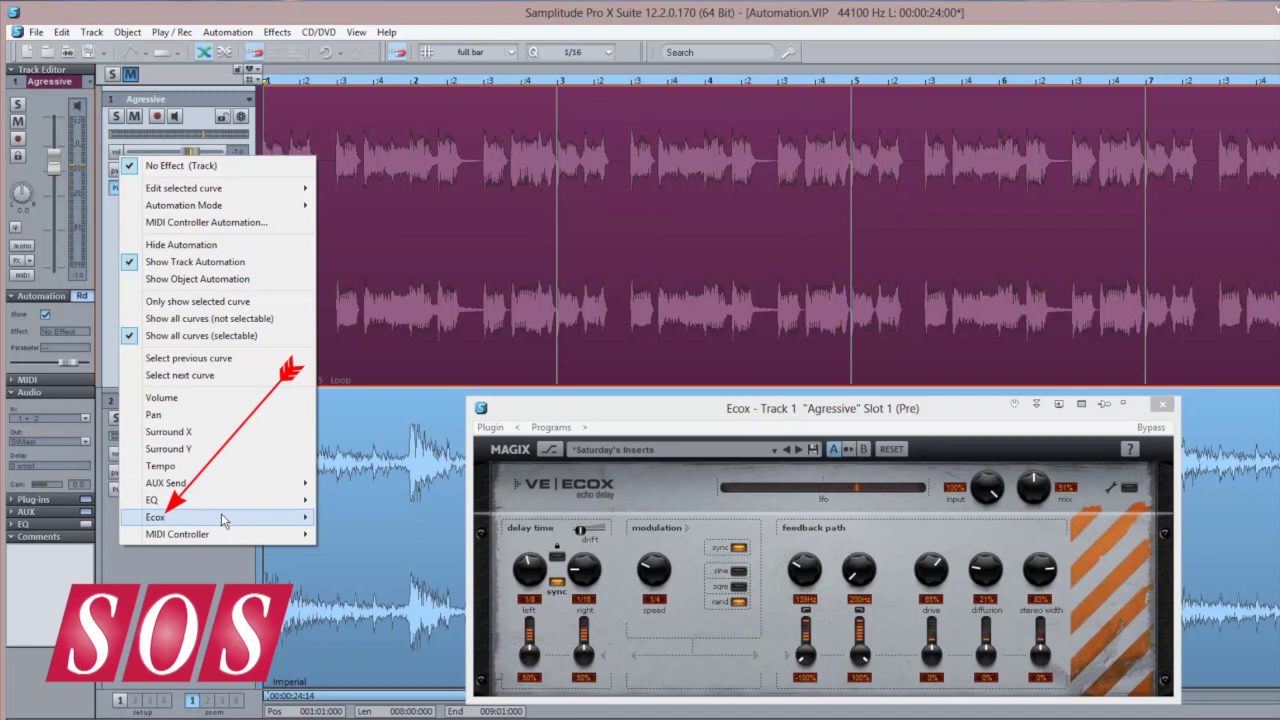
mouse_move(155, 517)
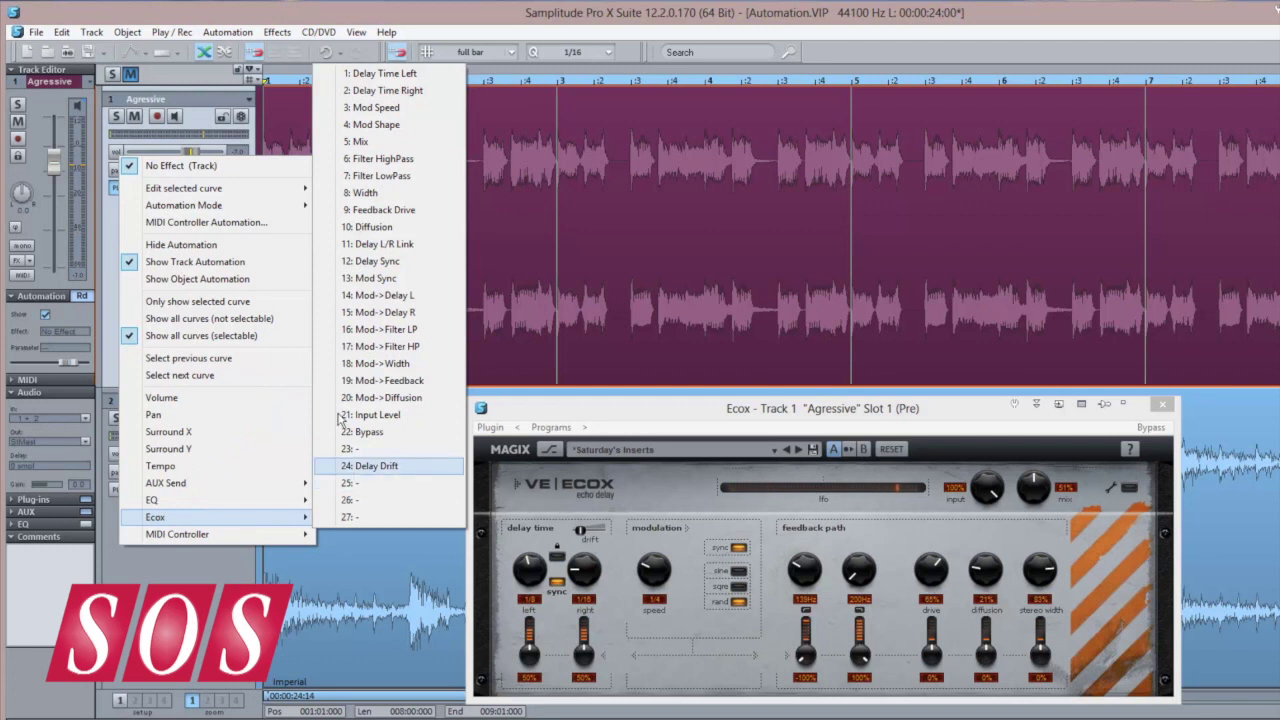
left_click(385, 193)
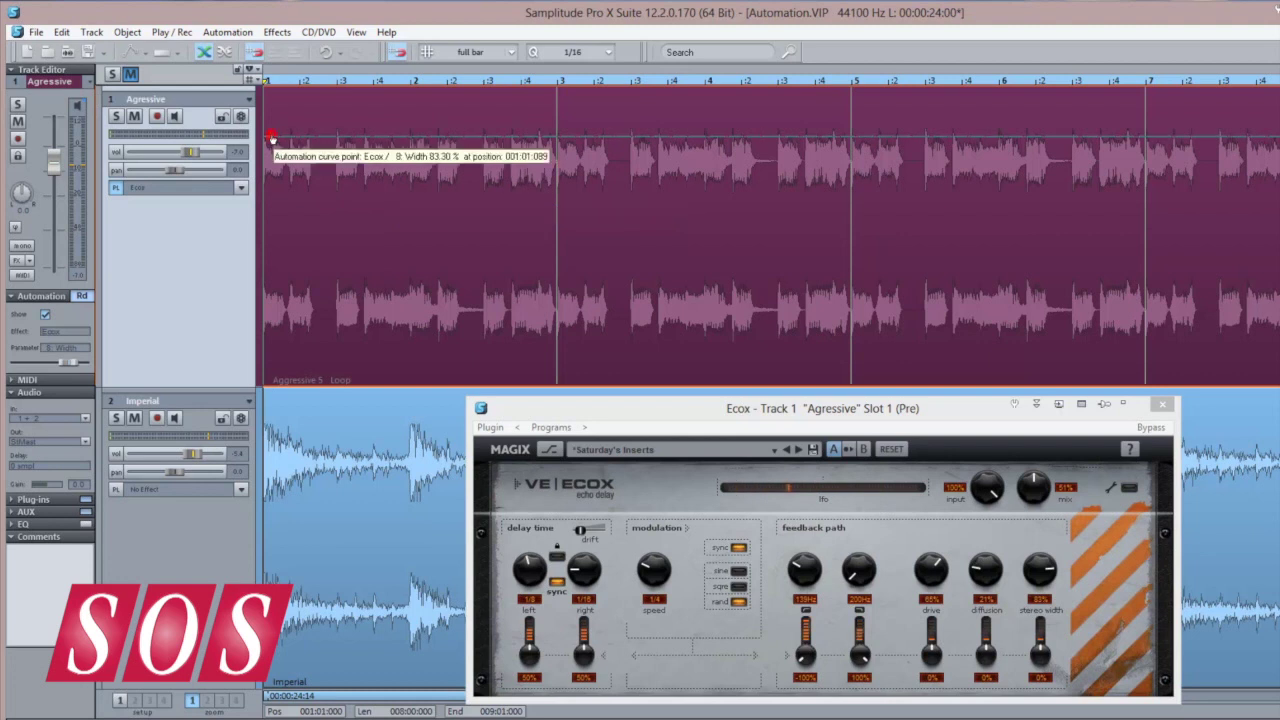
left_click_drag(271, 137, 267, 346)
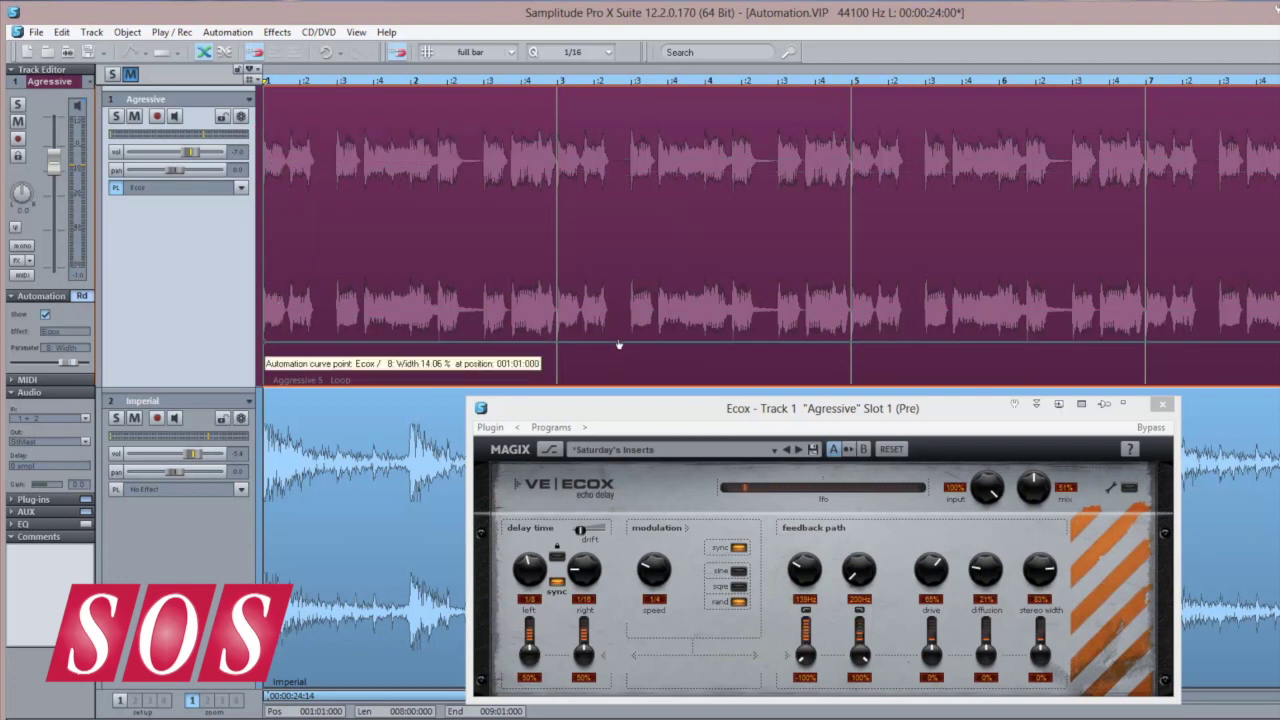
left_click_drag(618, 345, 622, 155)
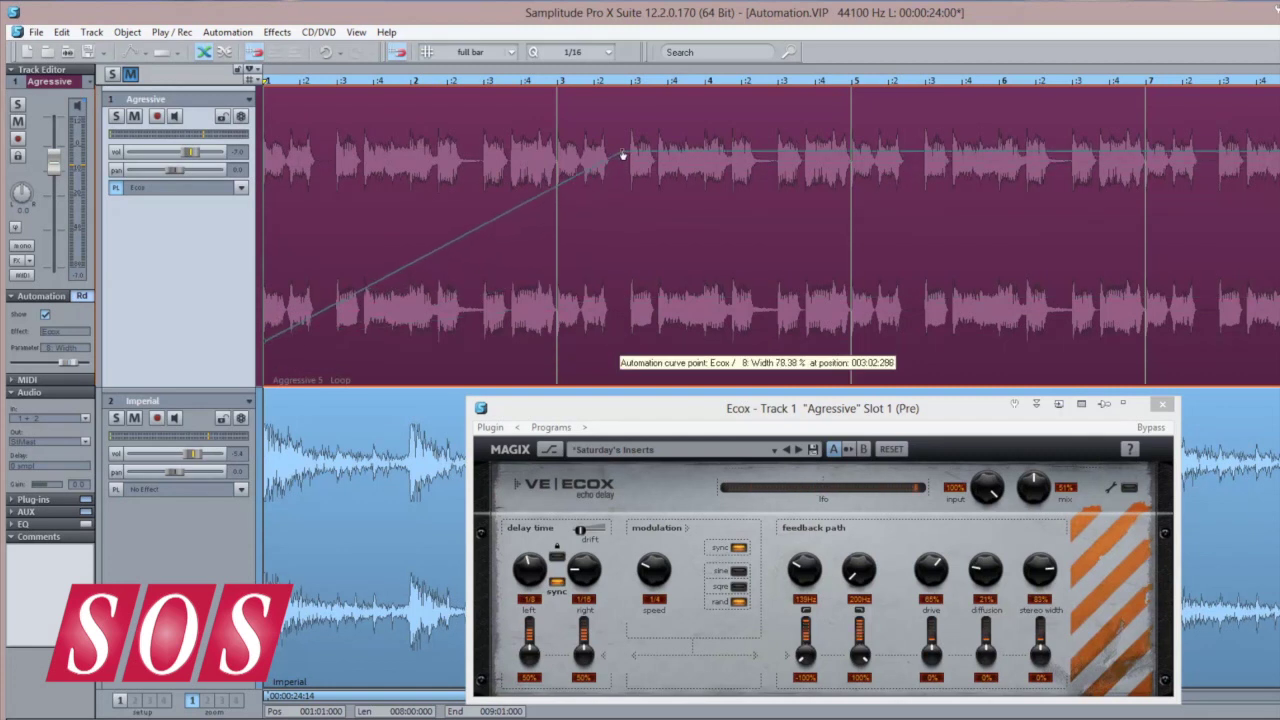
left_click_drag(915, 156, 917, 356)
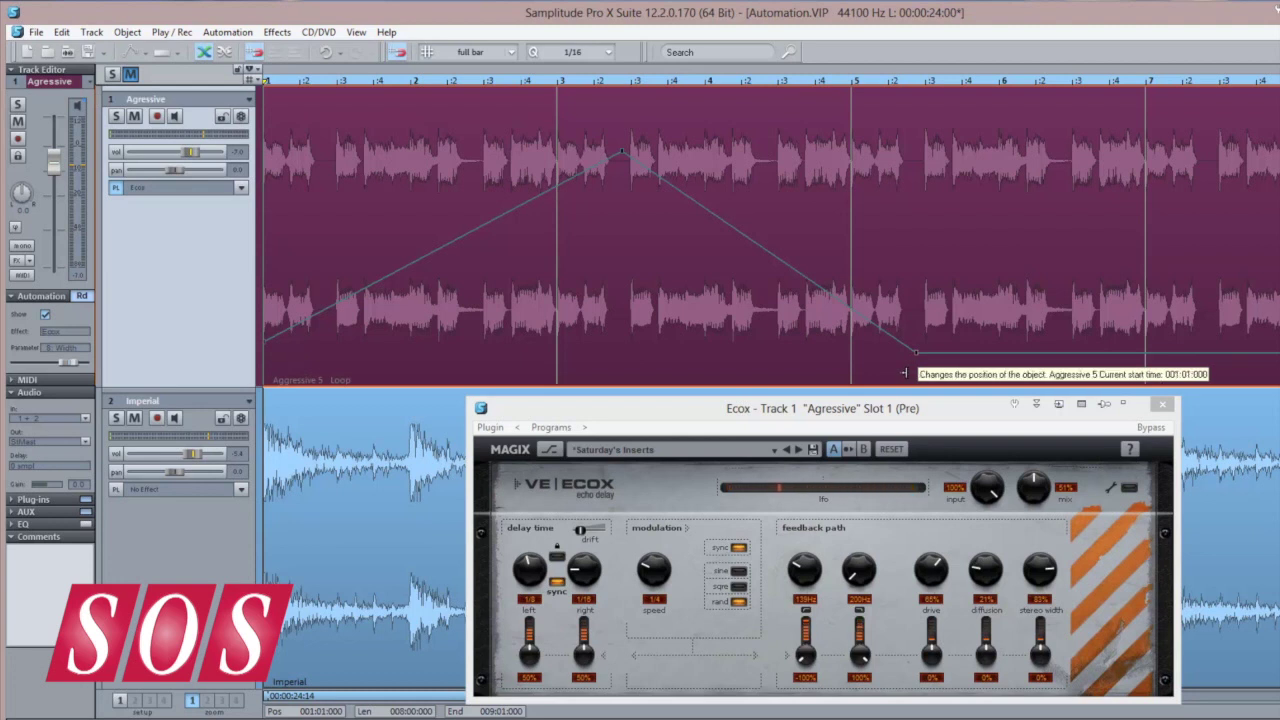
key("space")
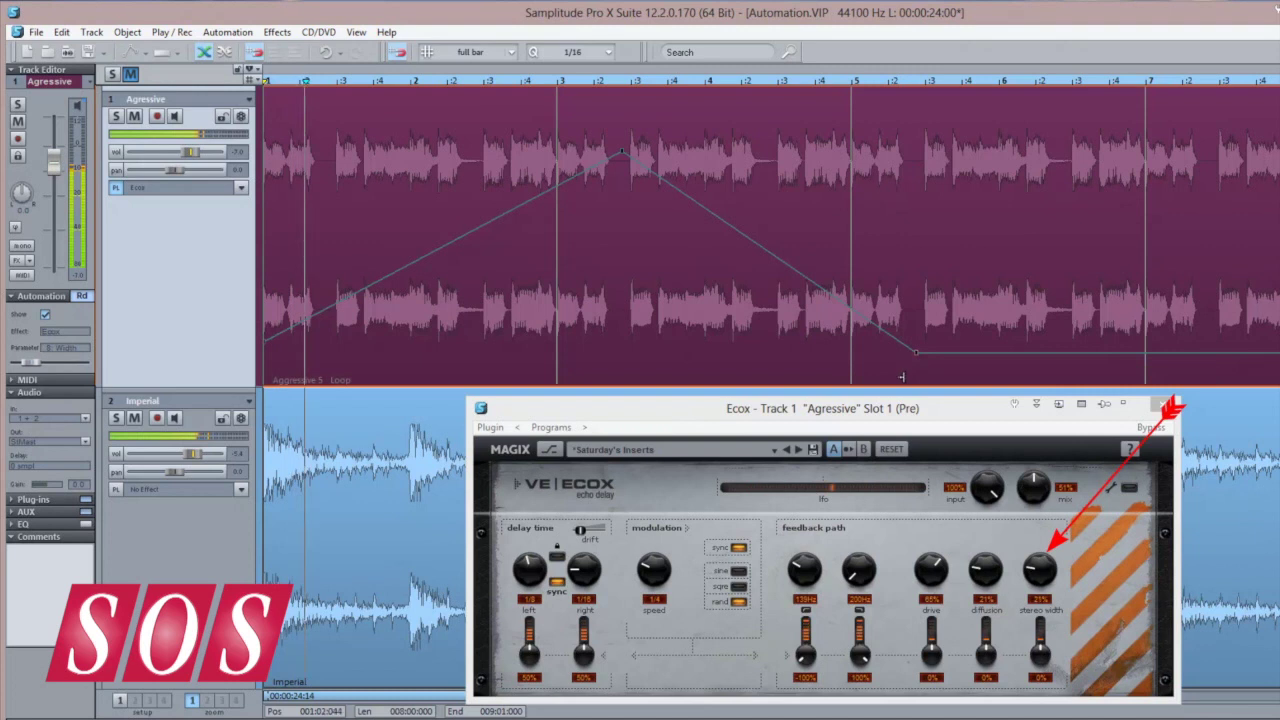
left_click(114, 117)
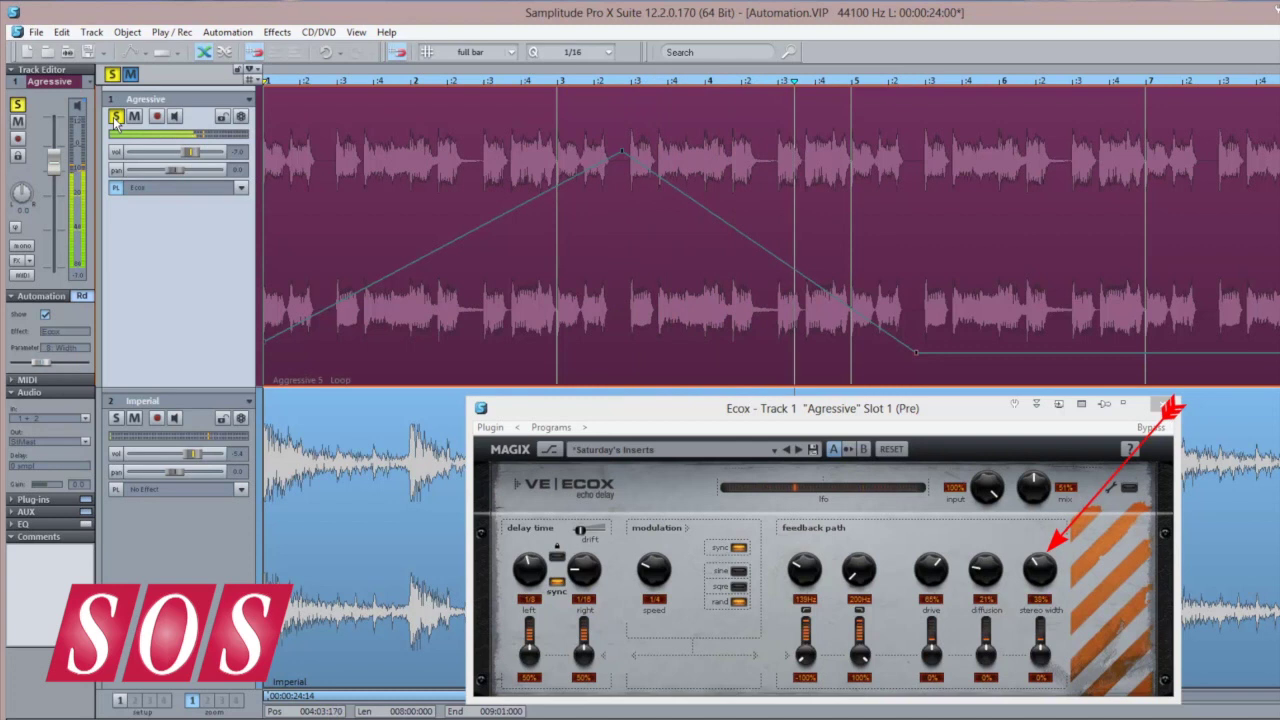
left_click(116, 117)
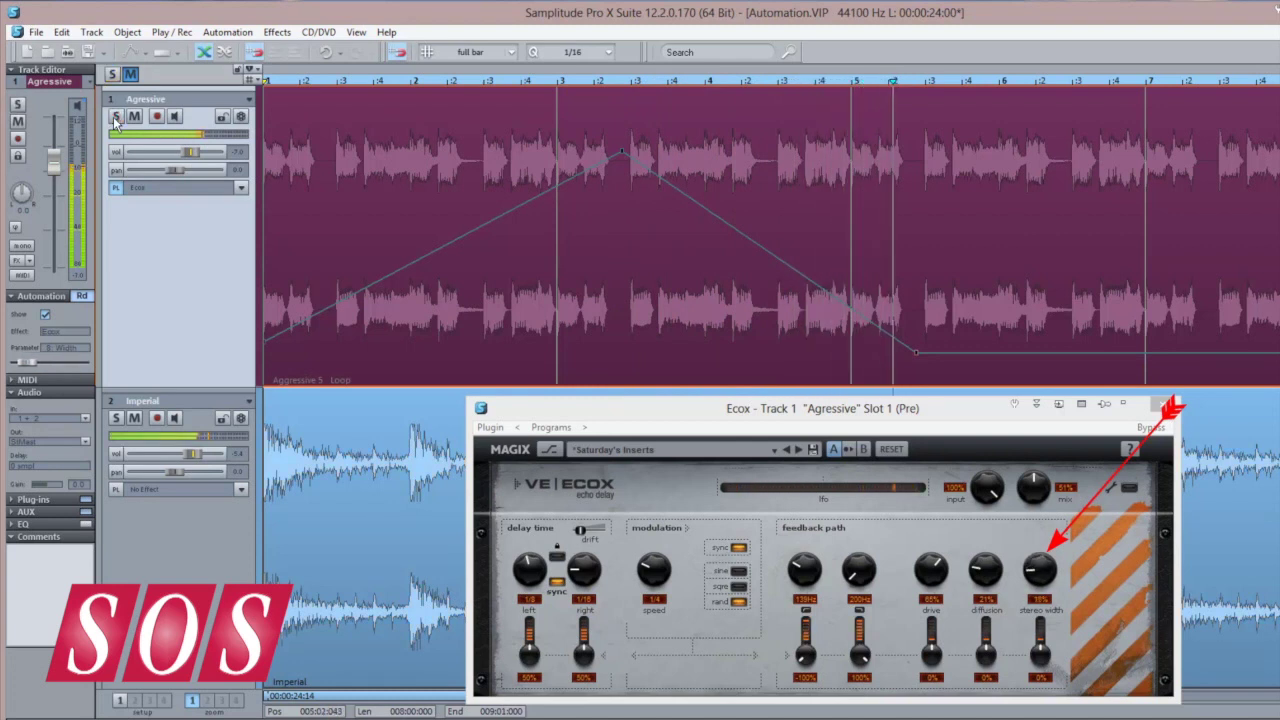
key("space")
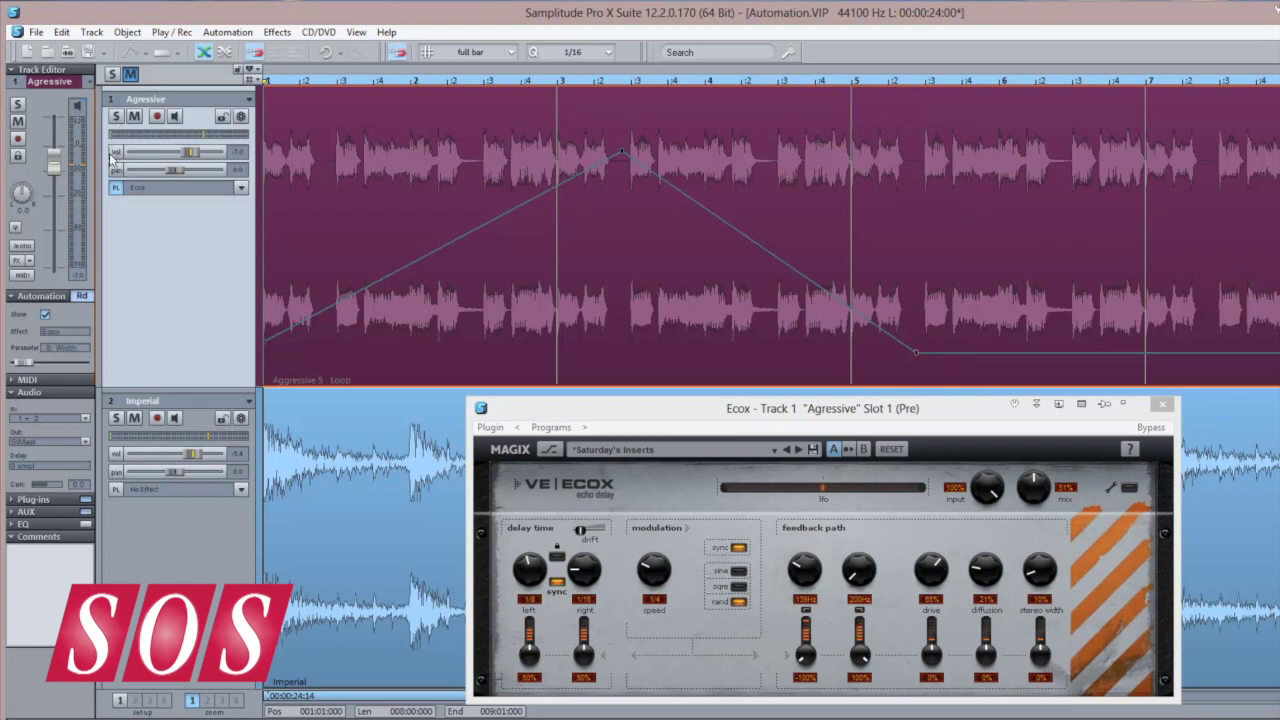
Step: Draw a V on the Ecox Feedback Drive curve: deep dip, then back up to about 71%
right_click(111, 156)
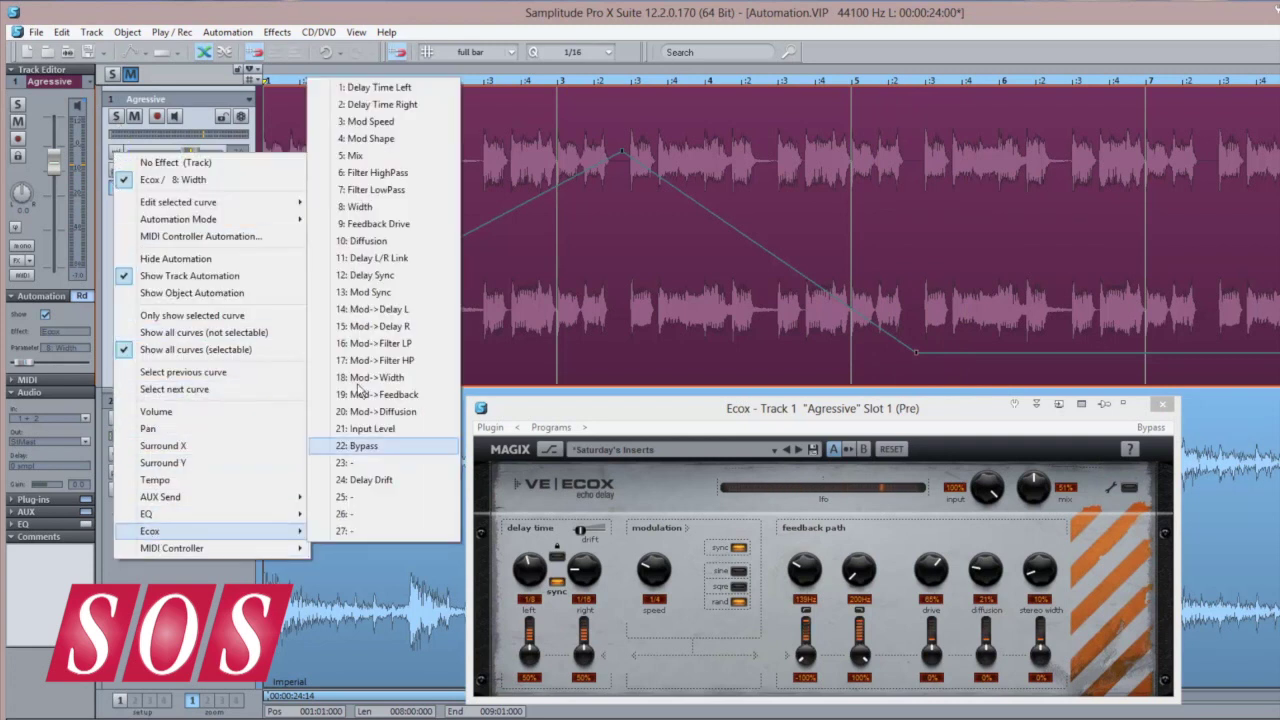
left_click(378, 223)
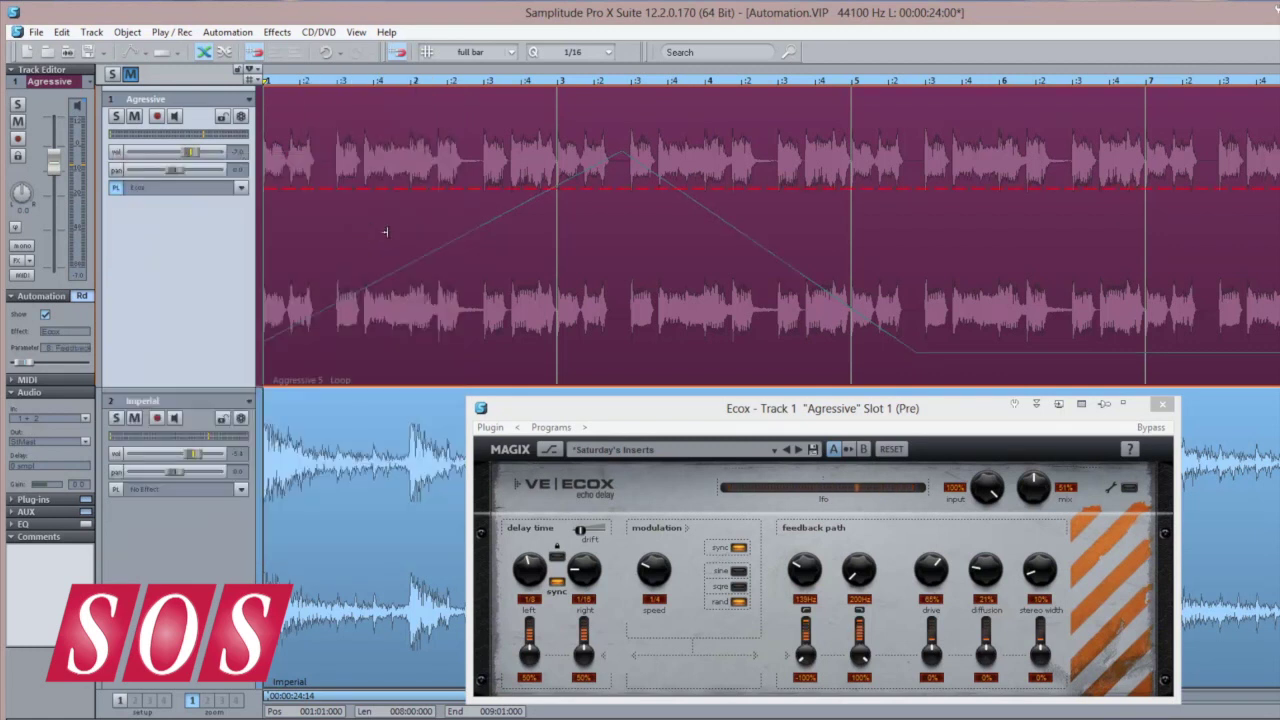
left_click(419, 190)
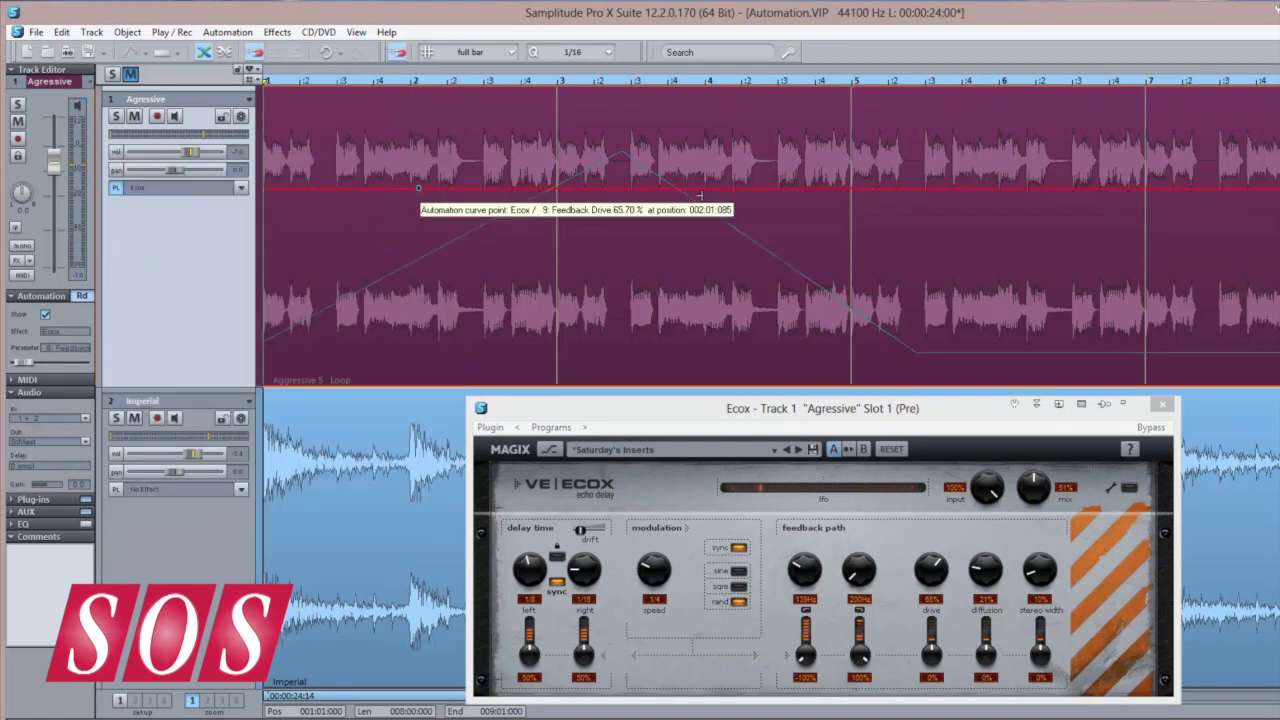
left_click_drag(648, 190, 626, 371)
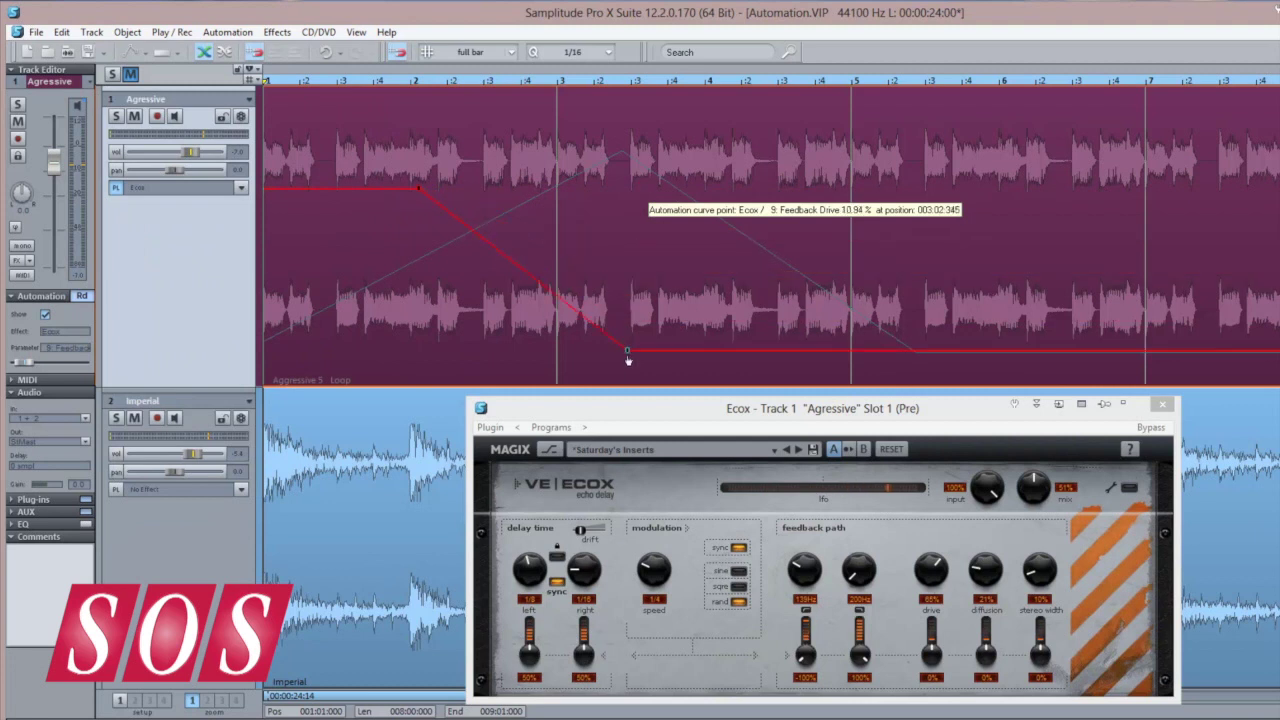
left_click_drag(845, 372, 909, 172)
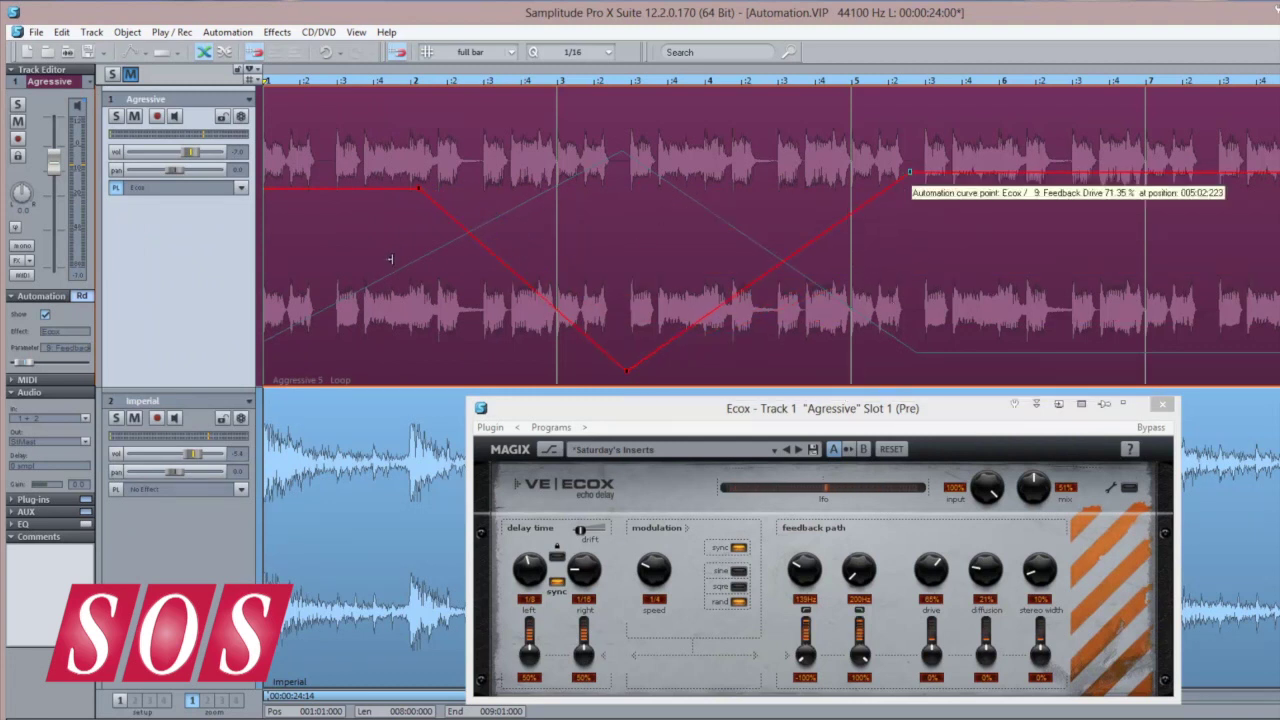
Step: Play back the Feedback Drive changes, briefly soloing the Agressive track
key("space")
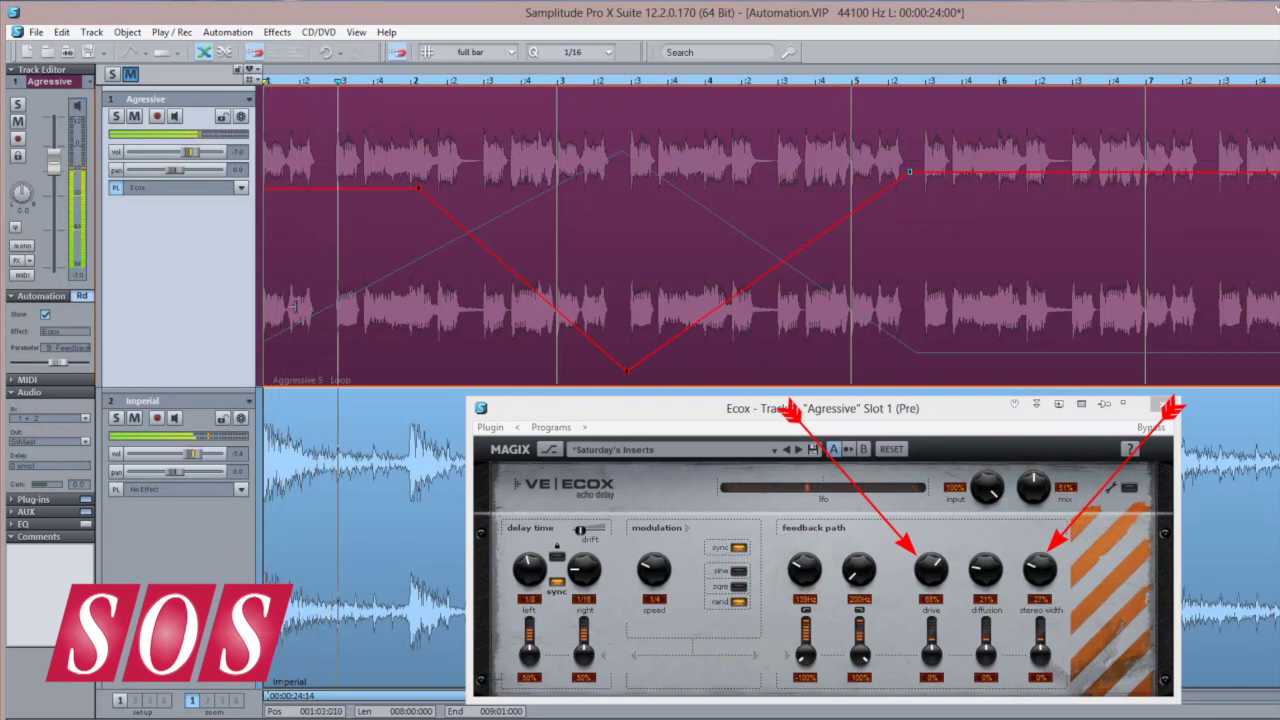
left_click(116, 116)
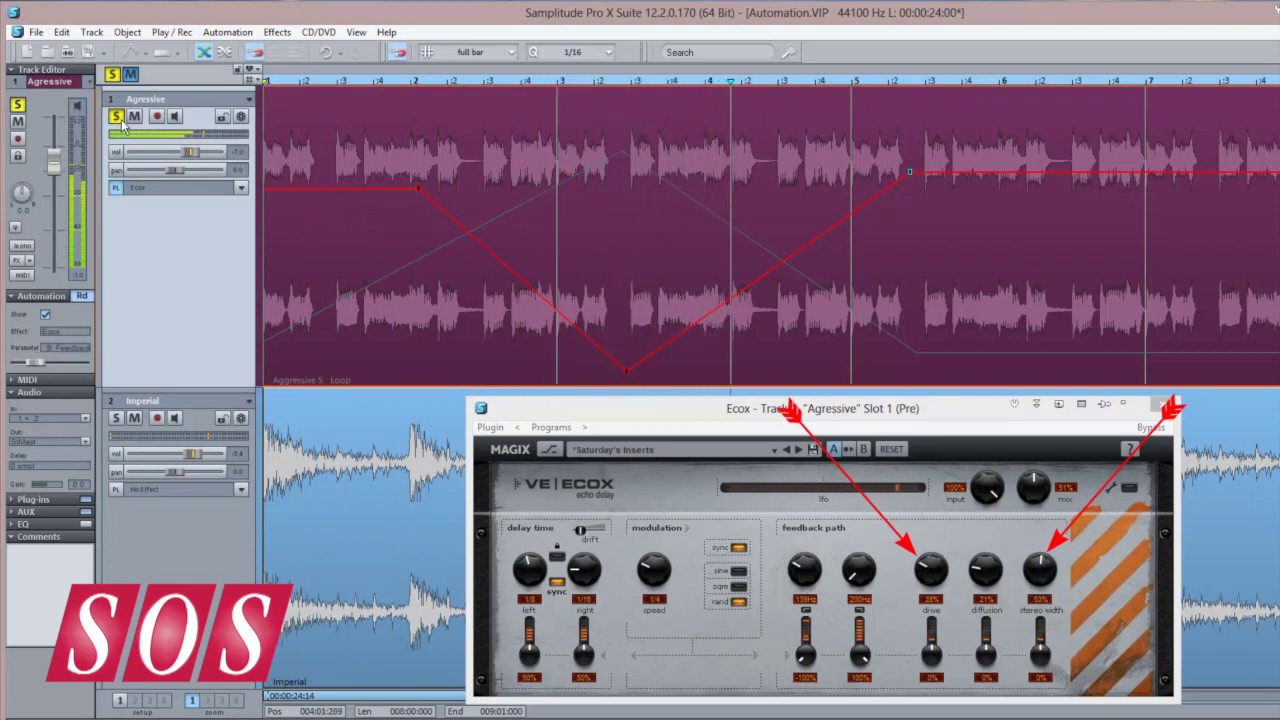
left_click(118, 118)
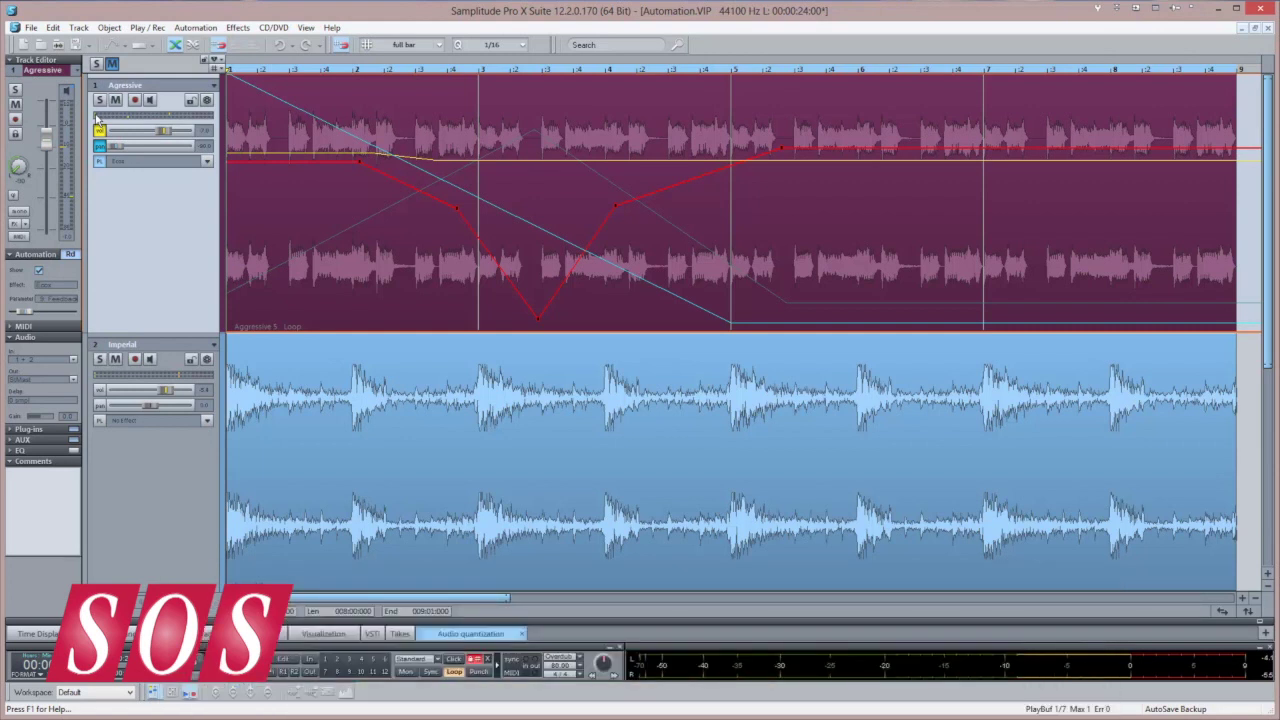
Step: Show only the selected curve, displaying Ecox Width and then Pan on their own
right_click(99, 131)
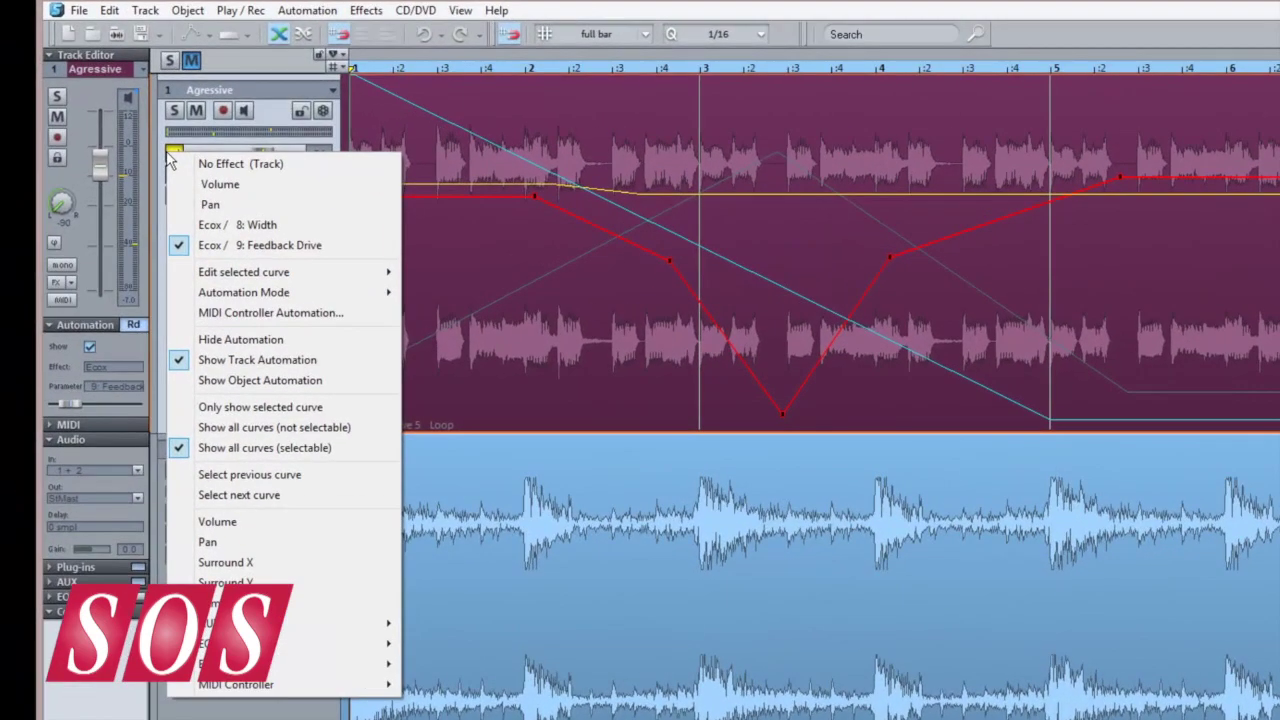
left_click(186, 408)
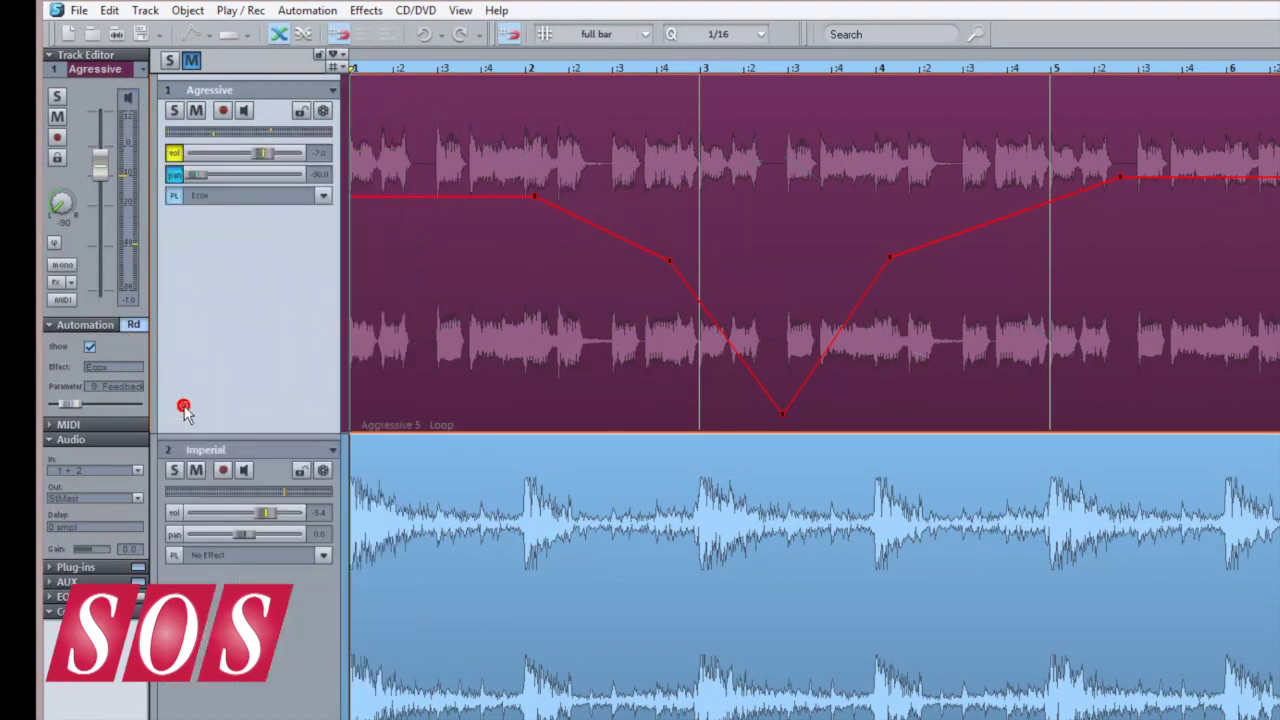
right_click(170, 153)
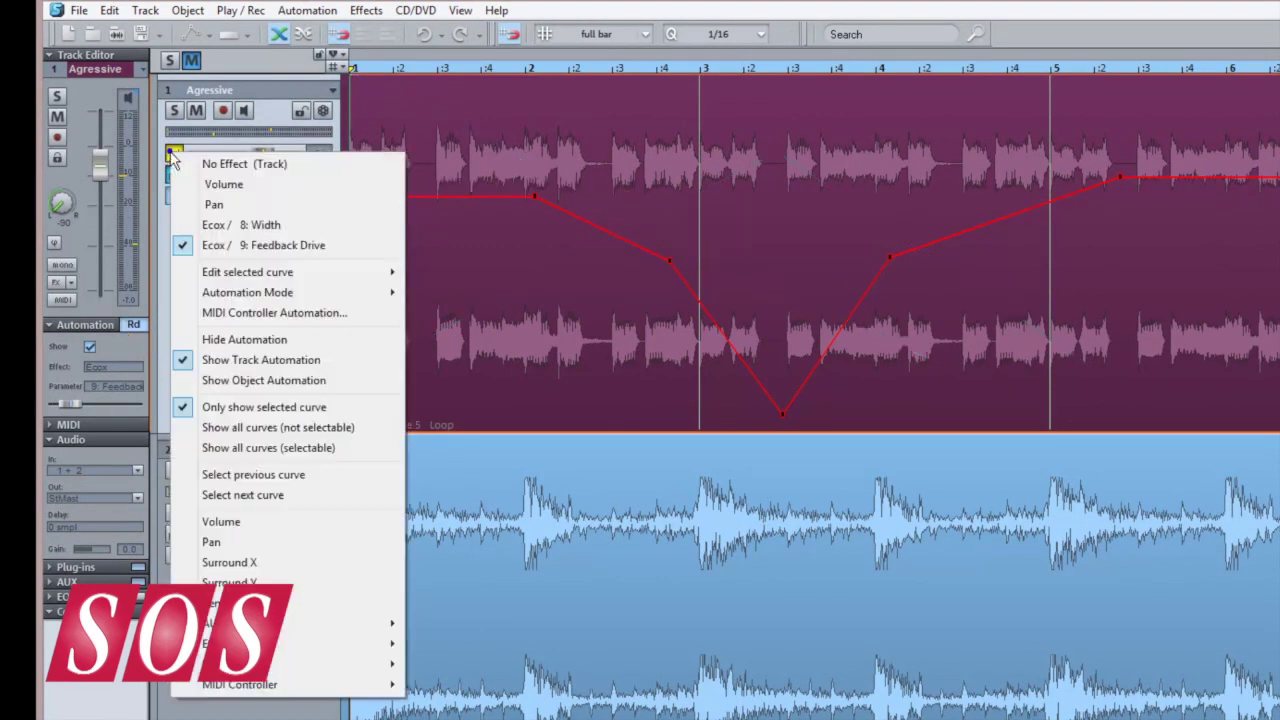
left_click(190, 224)
left_click(175, 155)
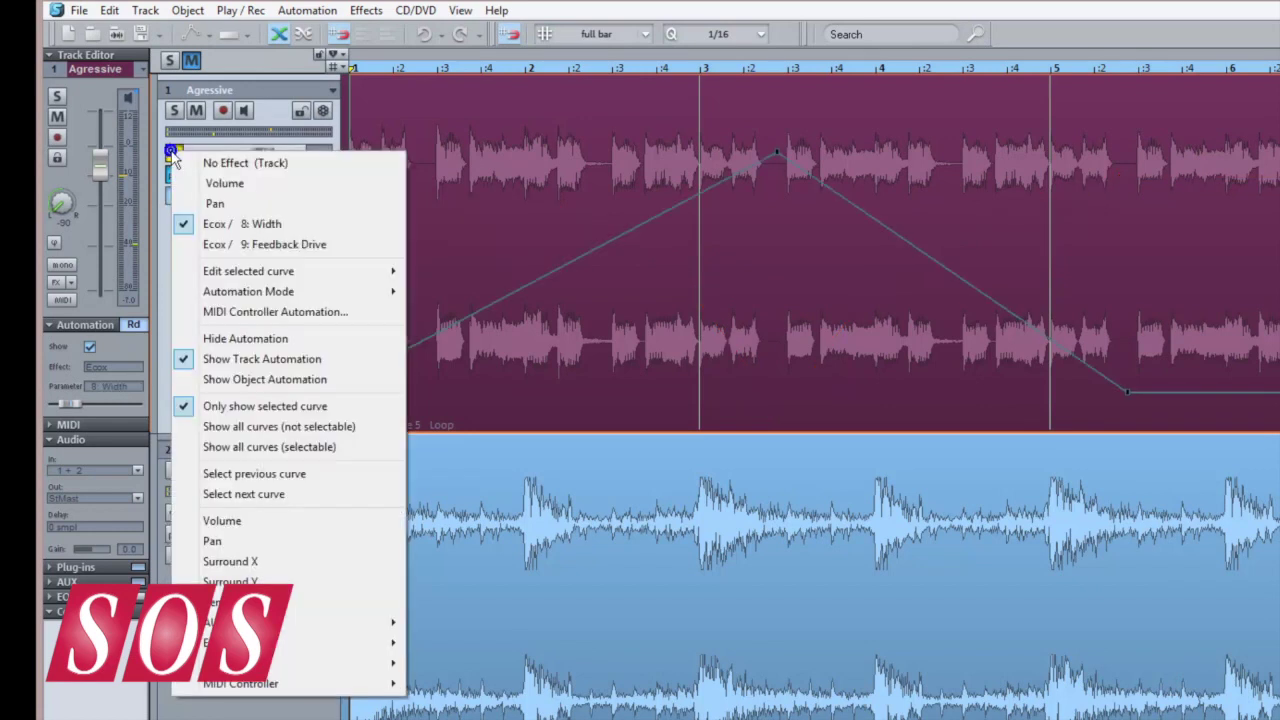
left_click(193, 203)
left_click(180, 153)
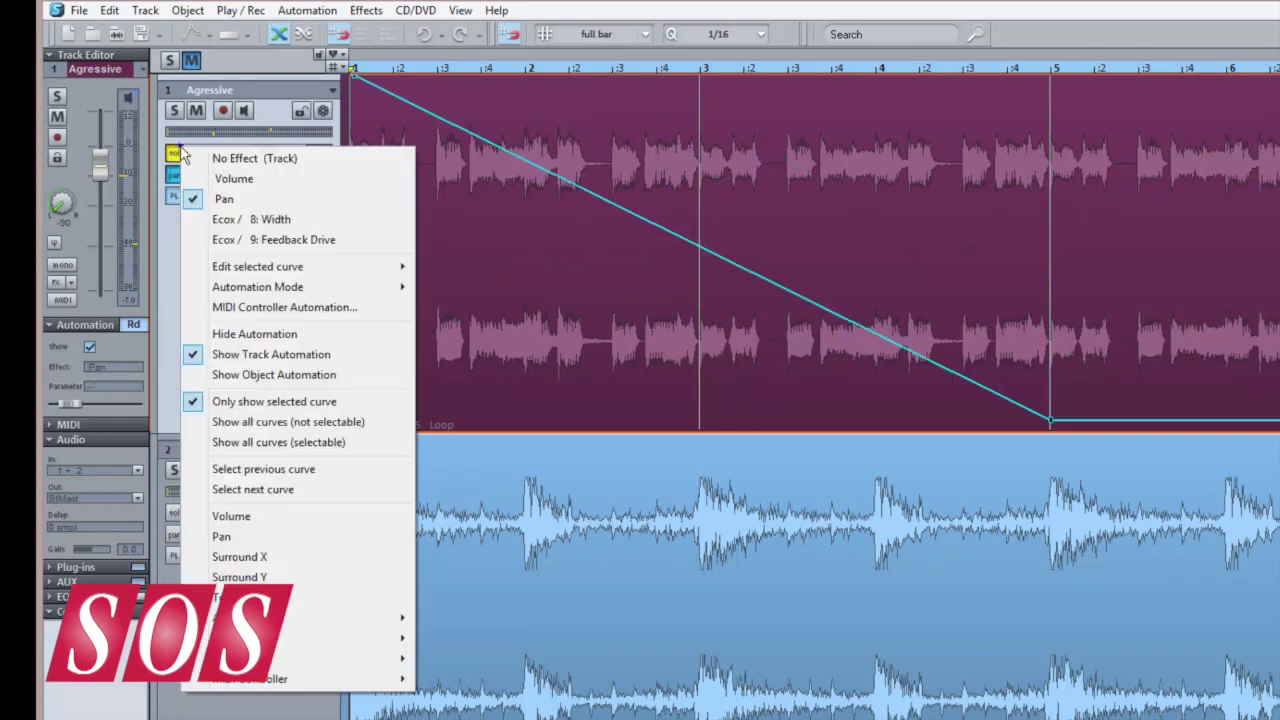
Step: Display the volume curve, with other curves shown in the background as not selectable
left_click(192, 179)
left_click(179, 154)
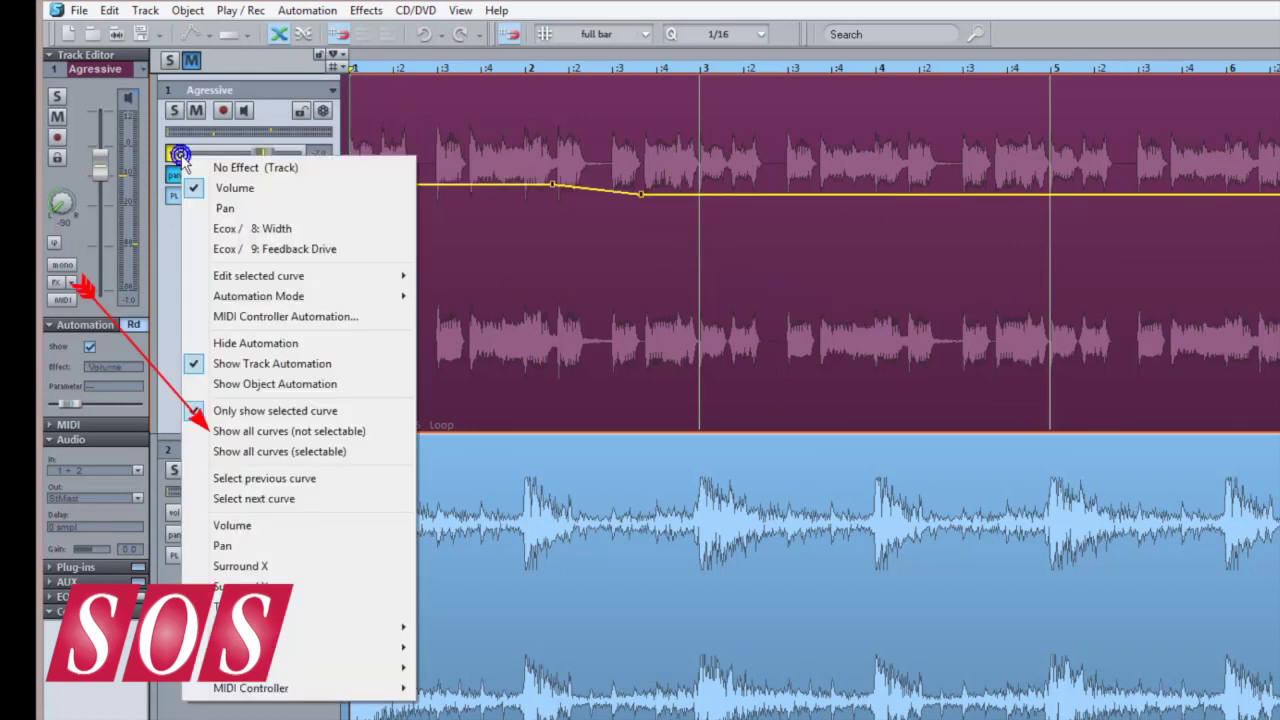
left_click(262, 431)
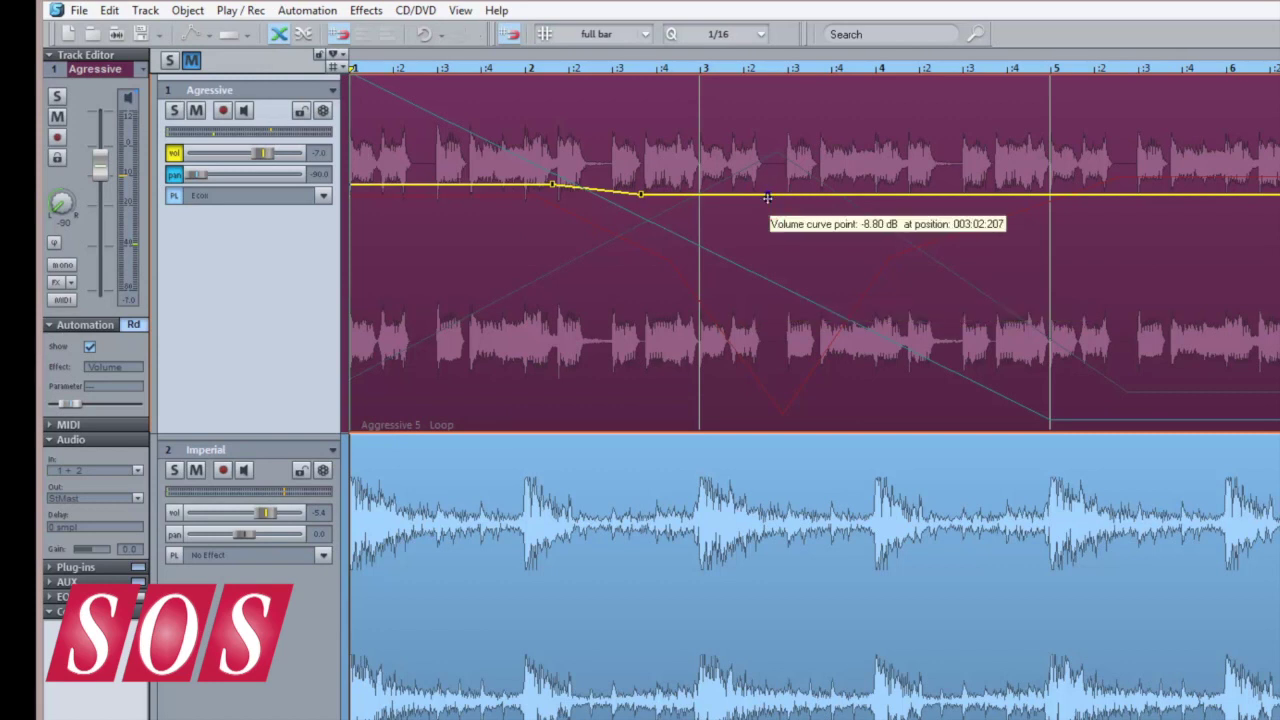
Step: Drag volume points into a dip to -14.13 dB and back up
left_click_drag(767, 197, 767, 224)
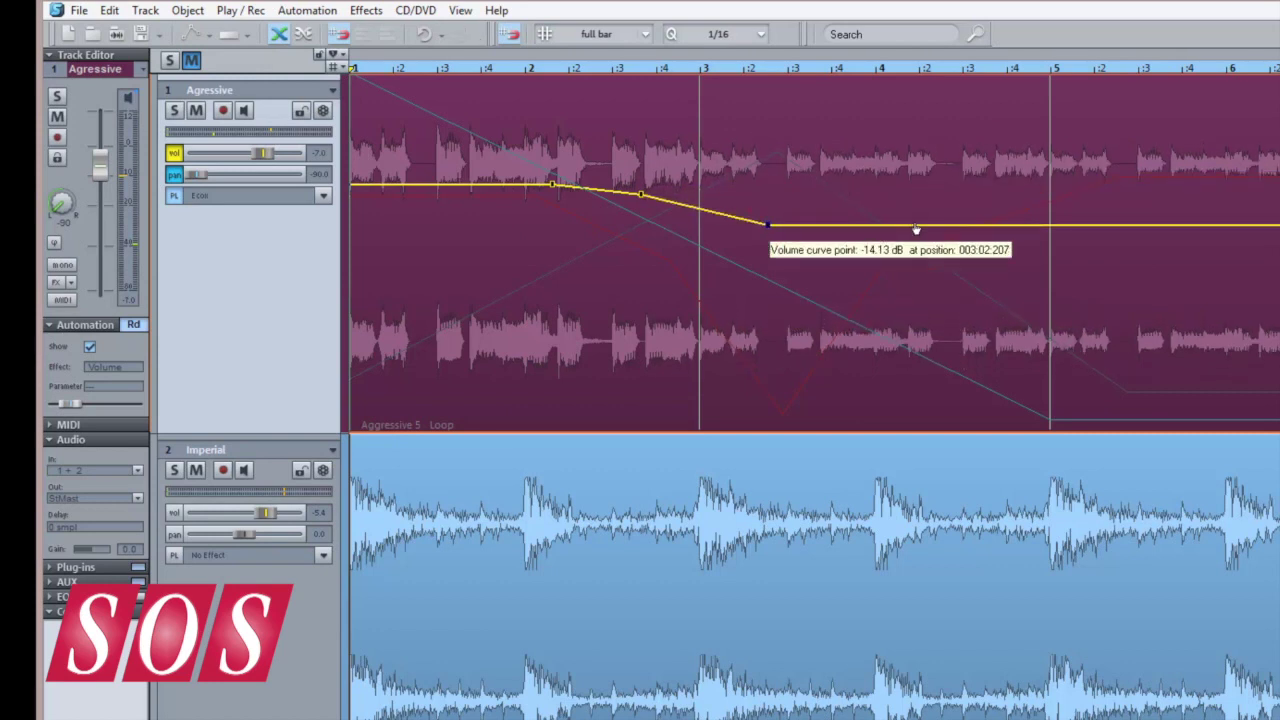
left_click_drag(916, 226, 920, 192)
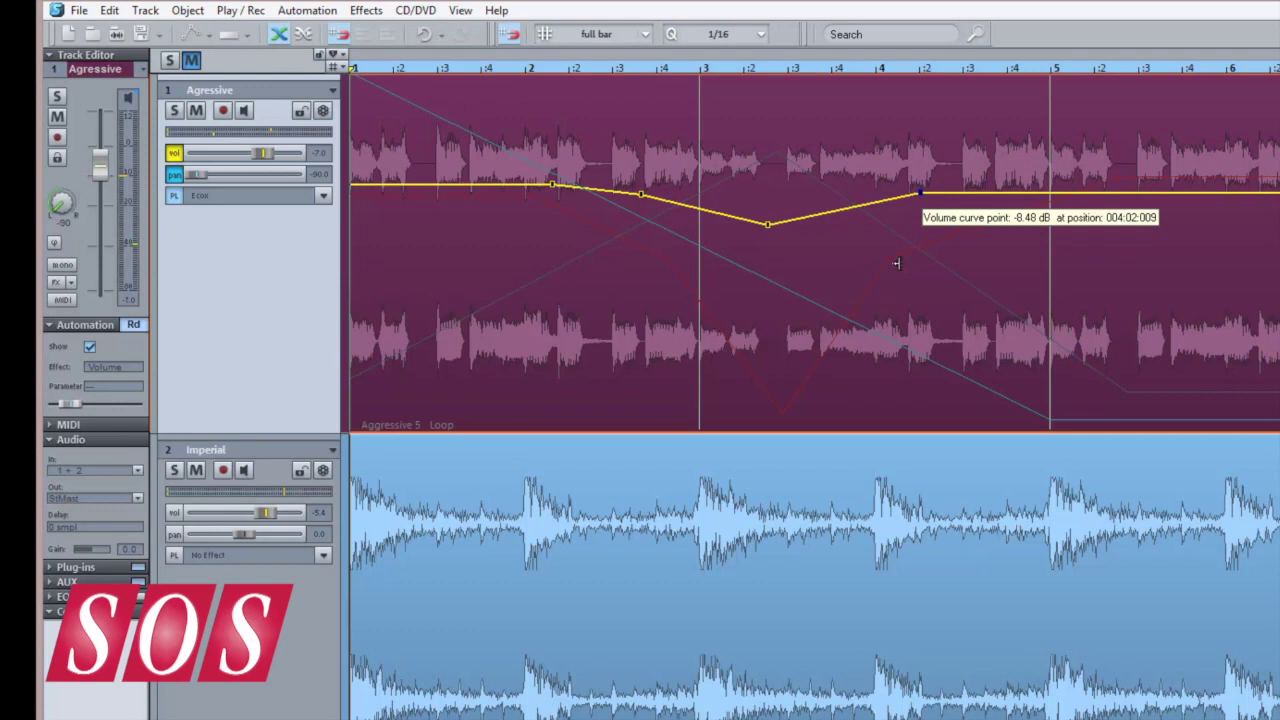
left_click(897, 255)
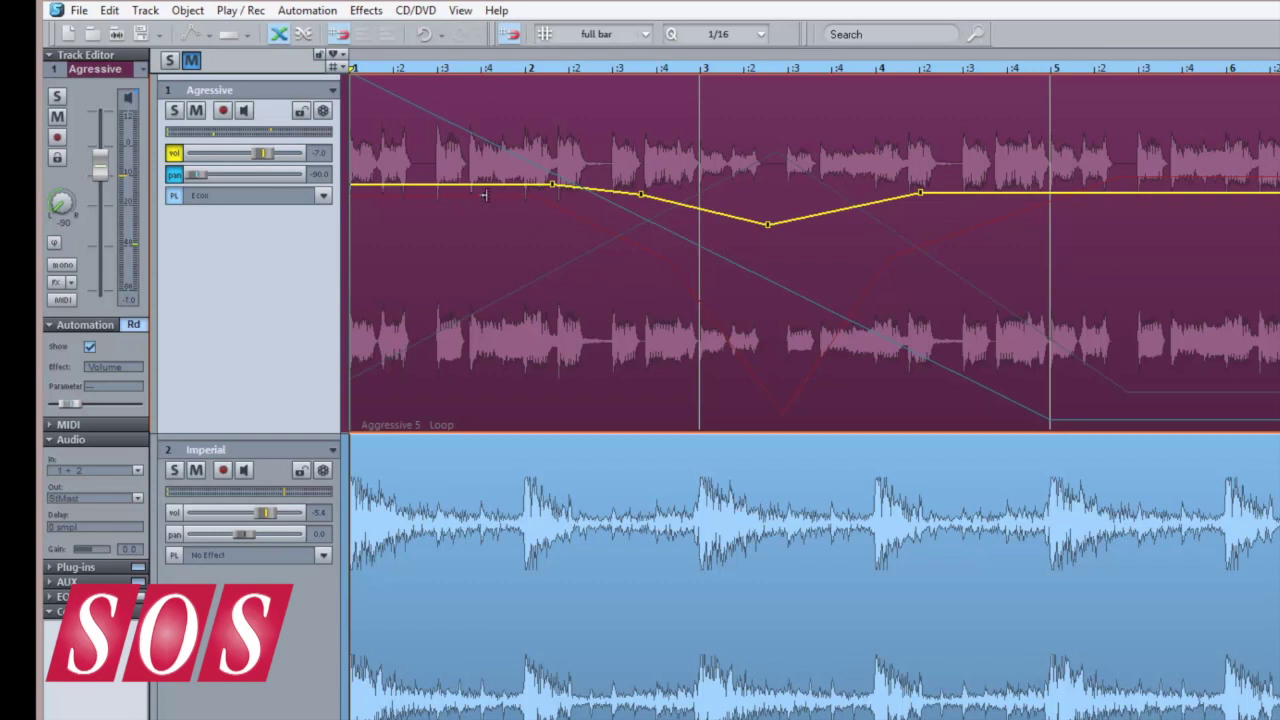
Step: Switch the active curve via the Automation menu to Pan, Ecox Width, then Ecox Feedback Drive
left_click(307, 11)
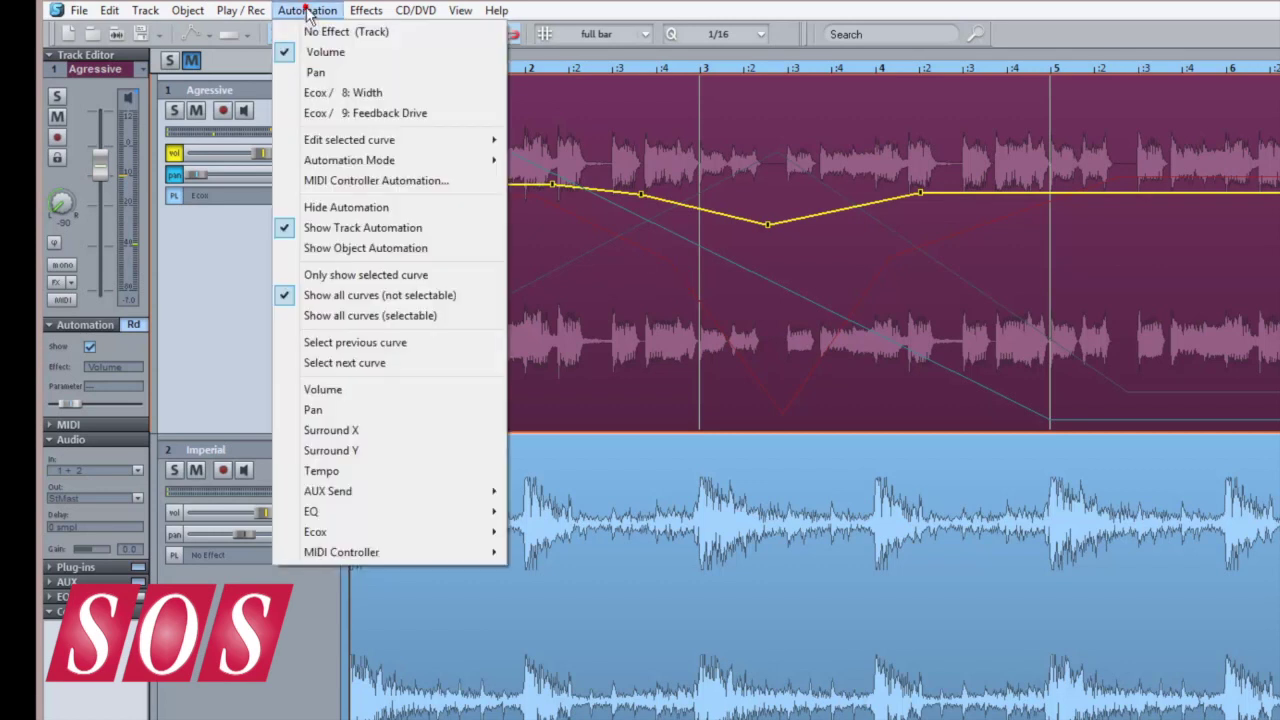
left_click(311, 72)
left_click(307, 11)
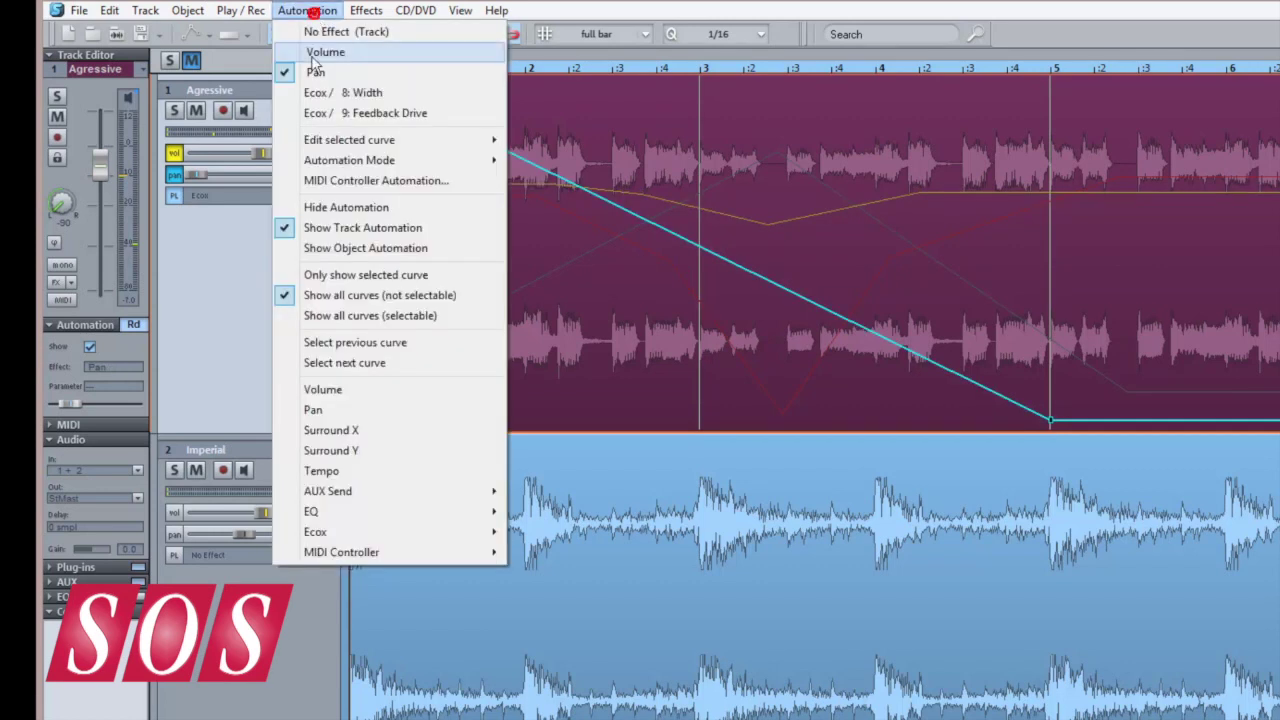
left_click(311, 89)
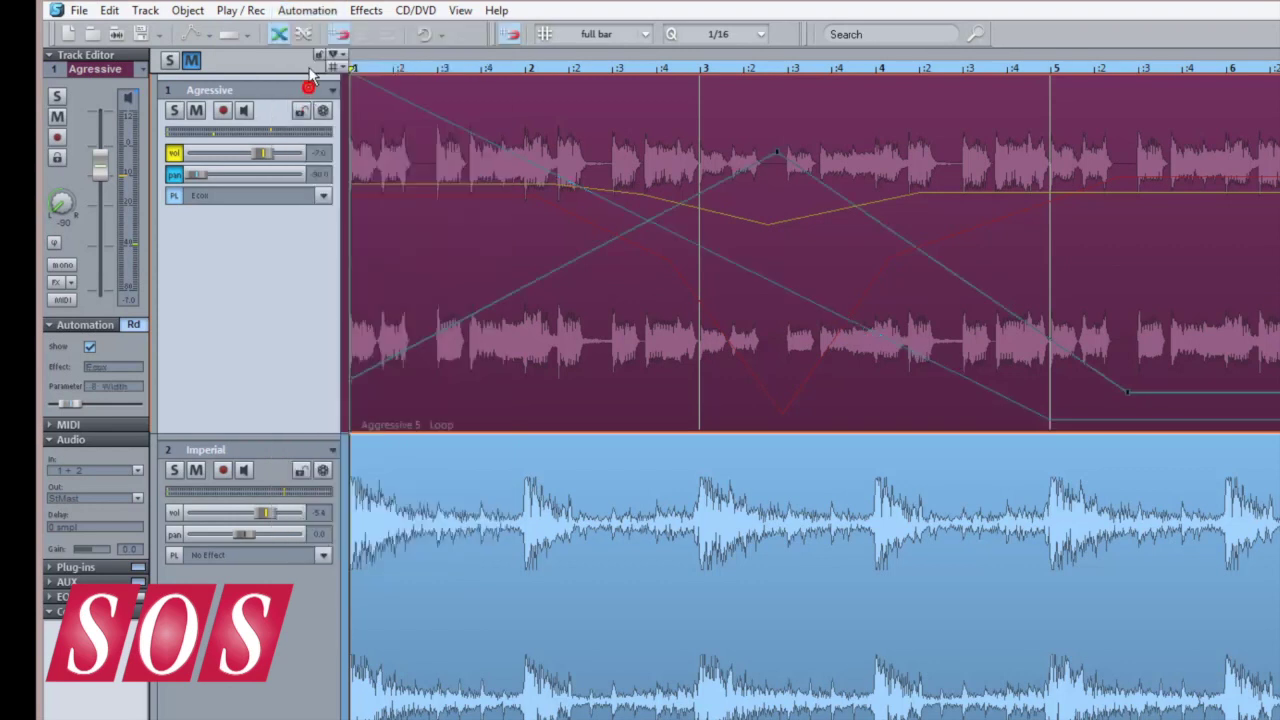
left_click(307, 11)
left_click(316, 116)
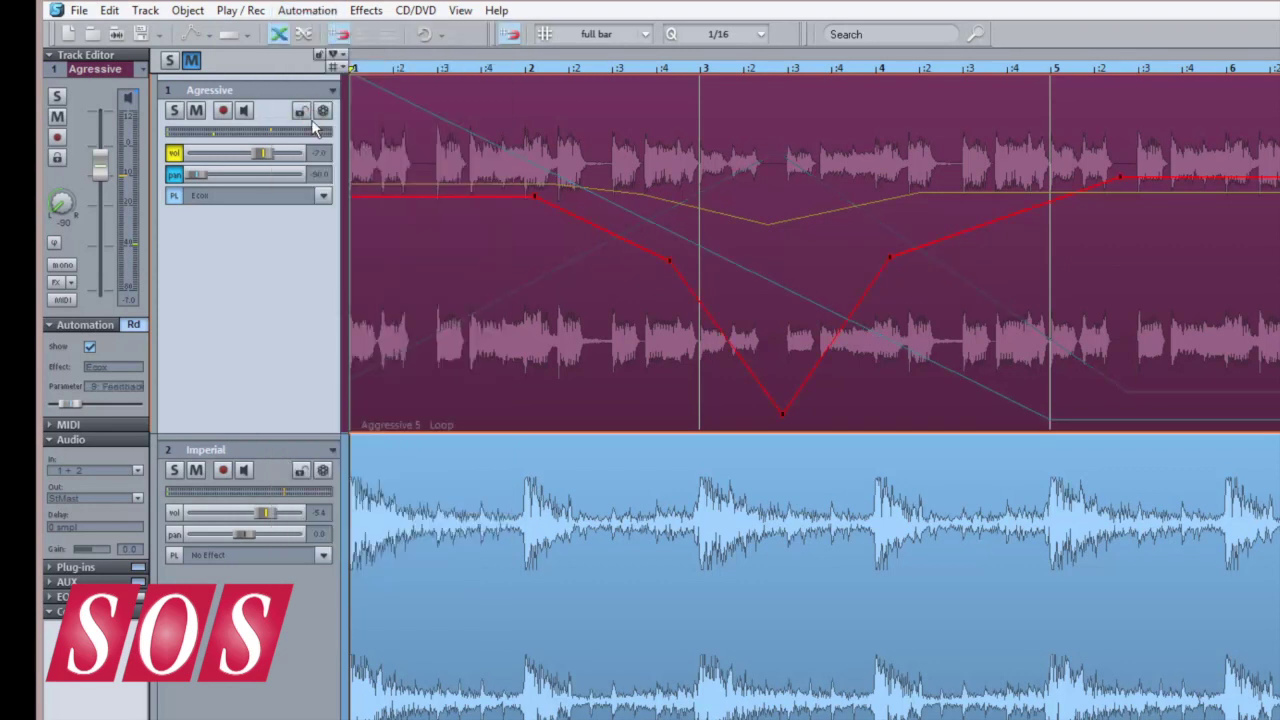
Step: Show all curves as selectable and select Width, Feedback Drive, volume, pan, ending on Feedback Drive
right_click(176, 156)
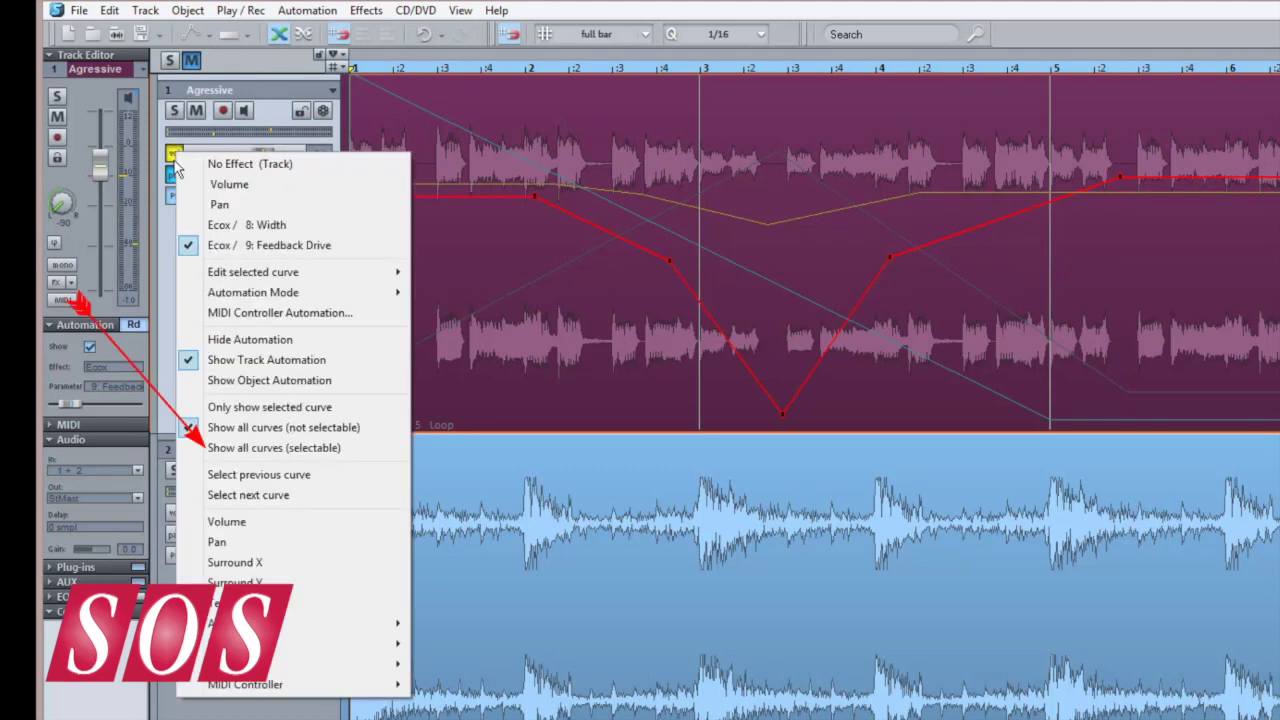
left_click(220, 448)
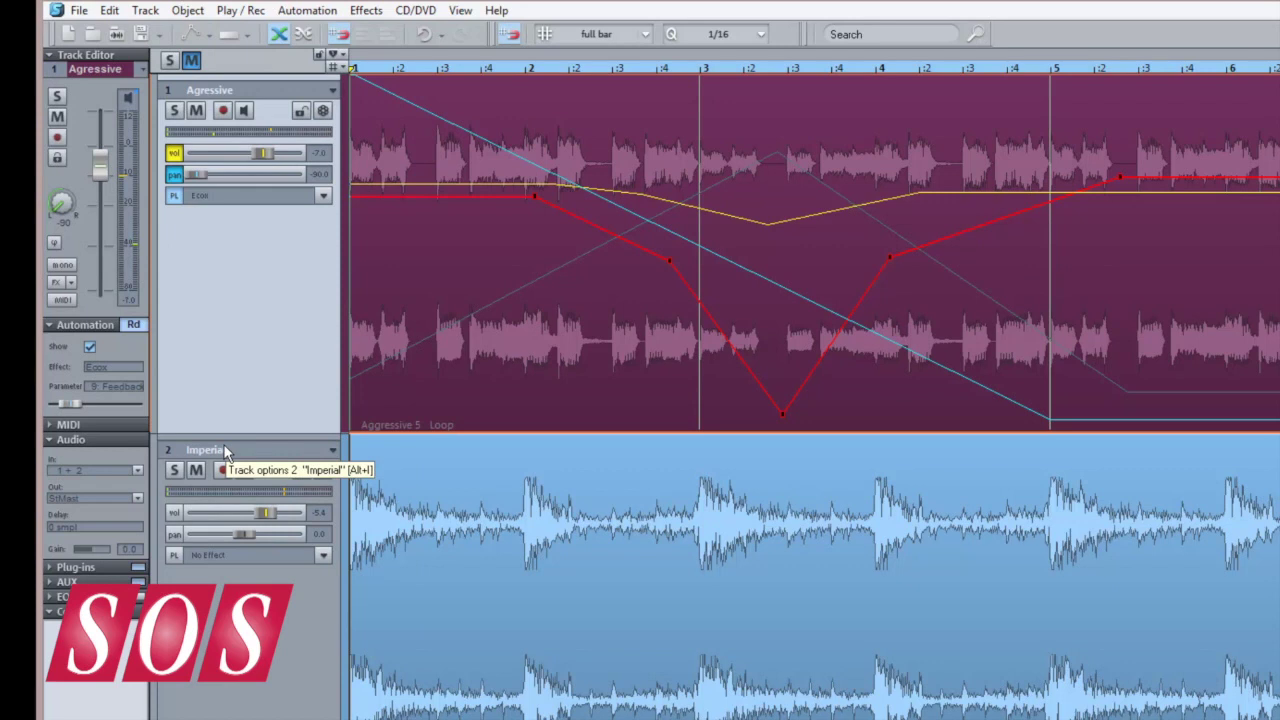
left_click(503, 300)
left_click(519, 197)
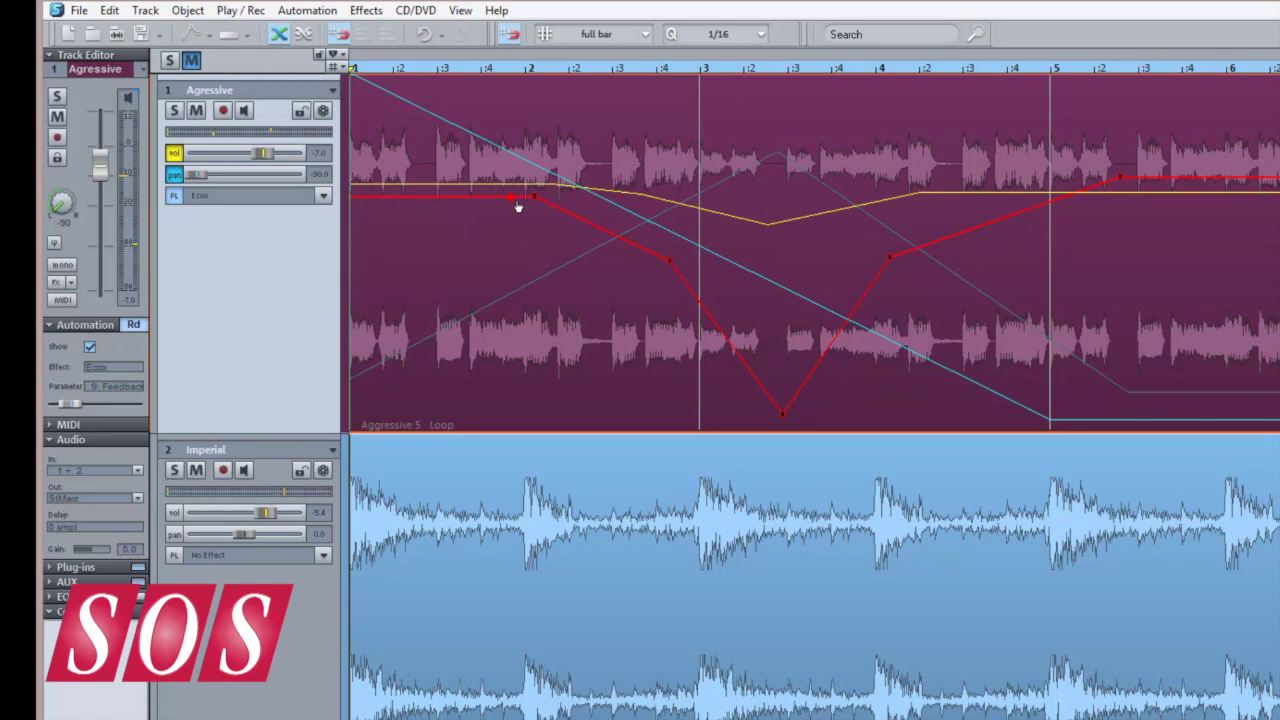
left_click(652, 199)
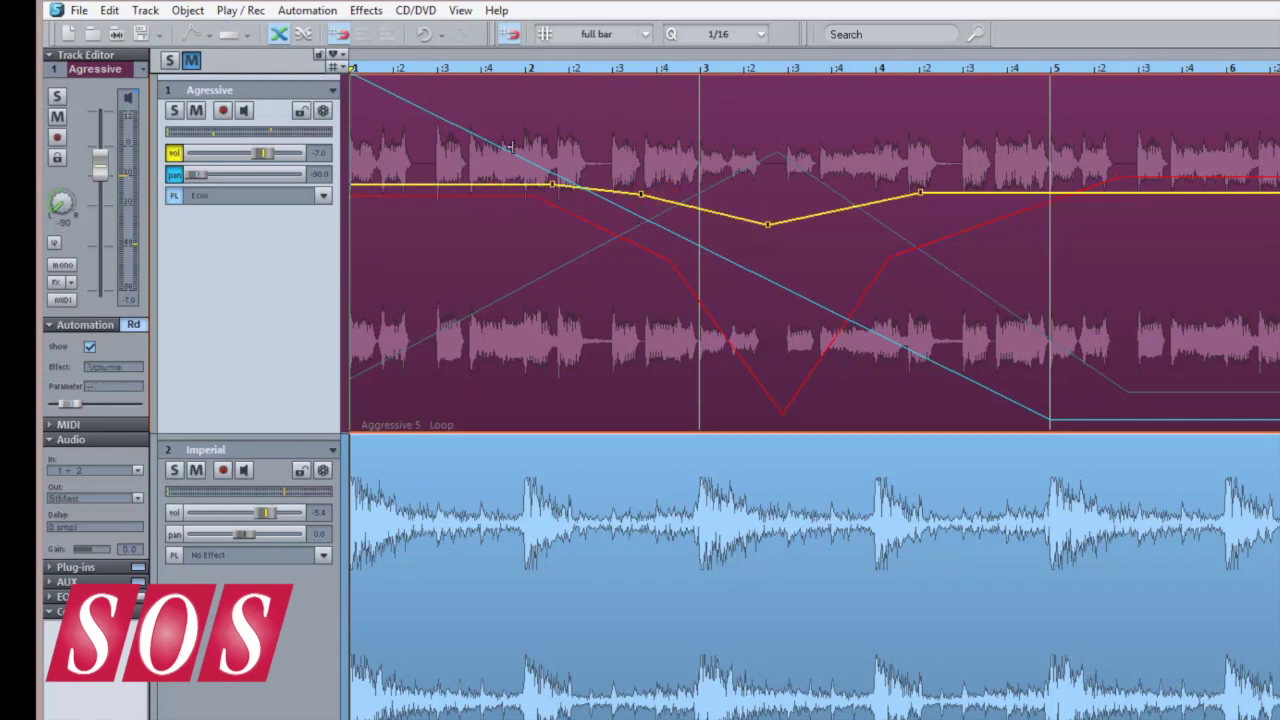
left_click(508, 151)
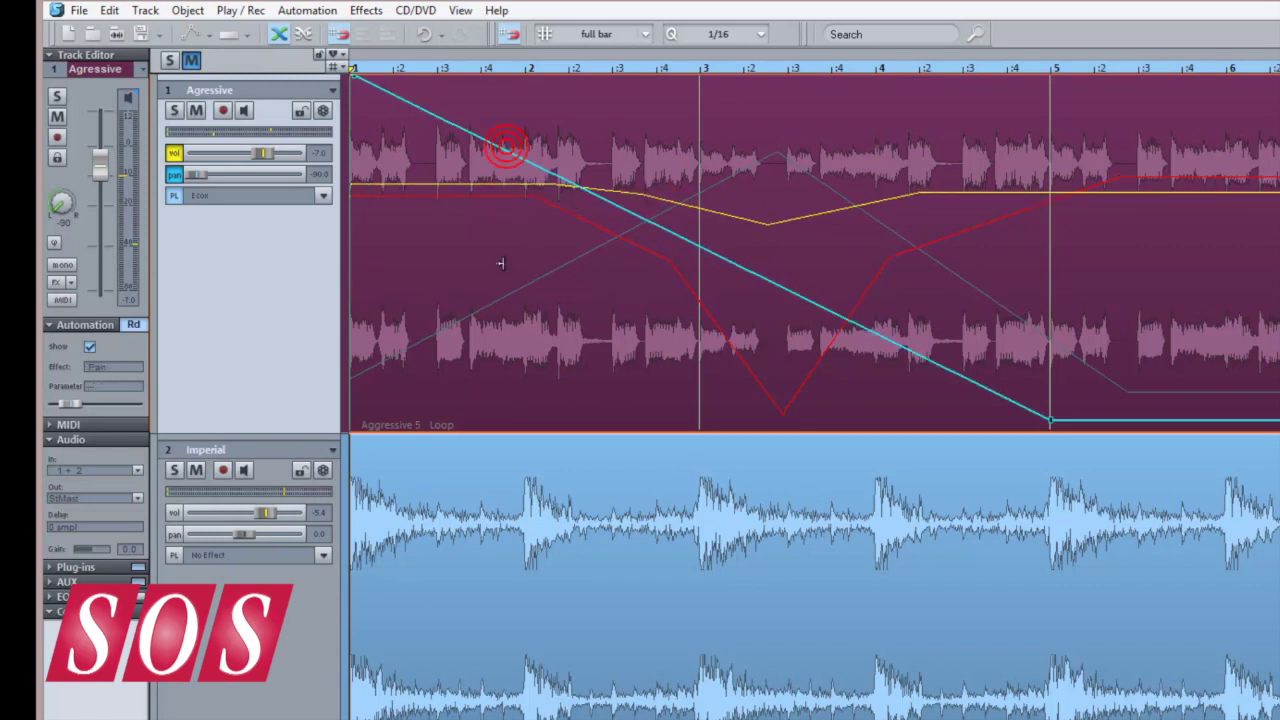
left_click(510, 197)
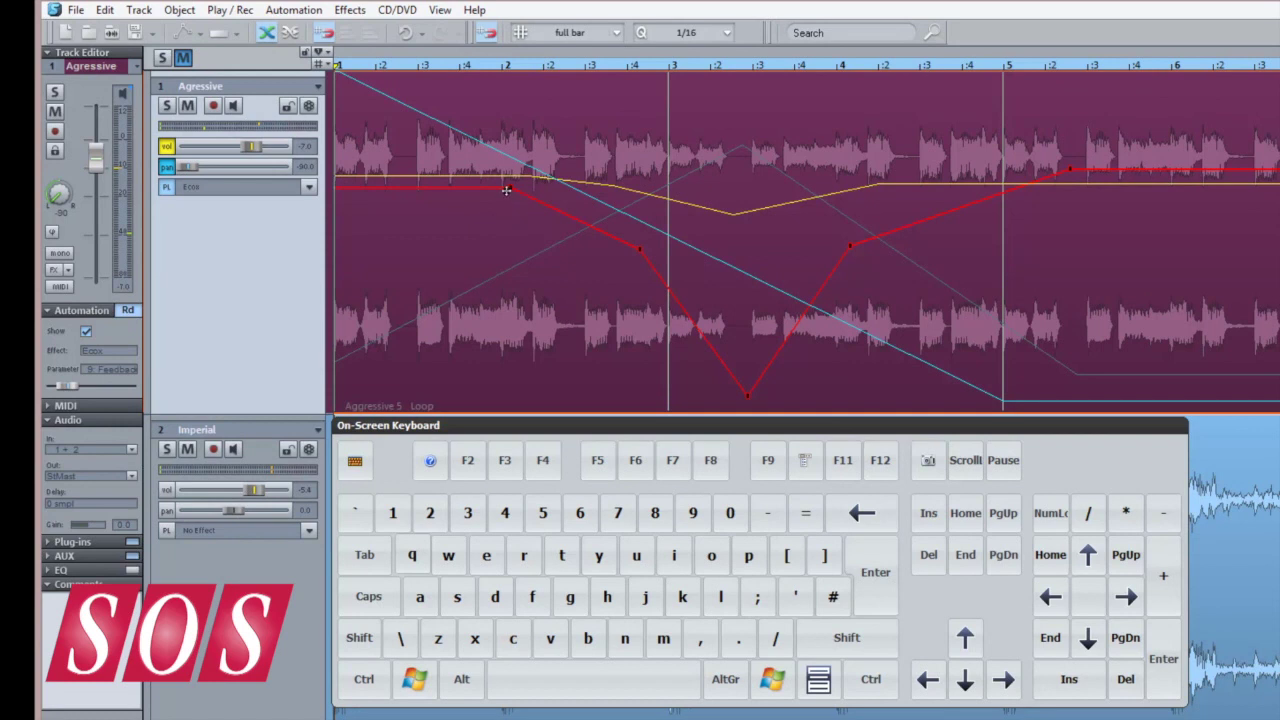
Step: Shift-drag the whole Feedback Drive curve right and up, then Ctrl-drag it down to about 58%
key("shift")
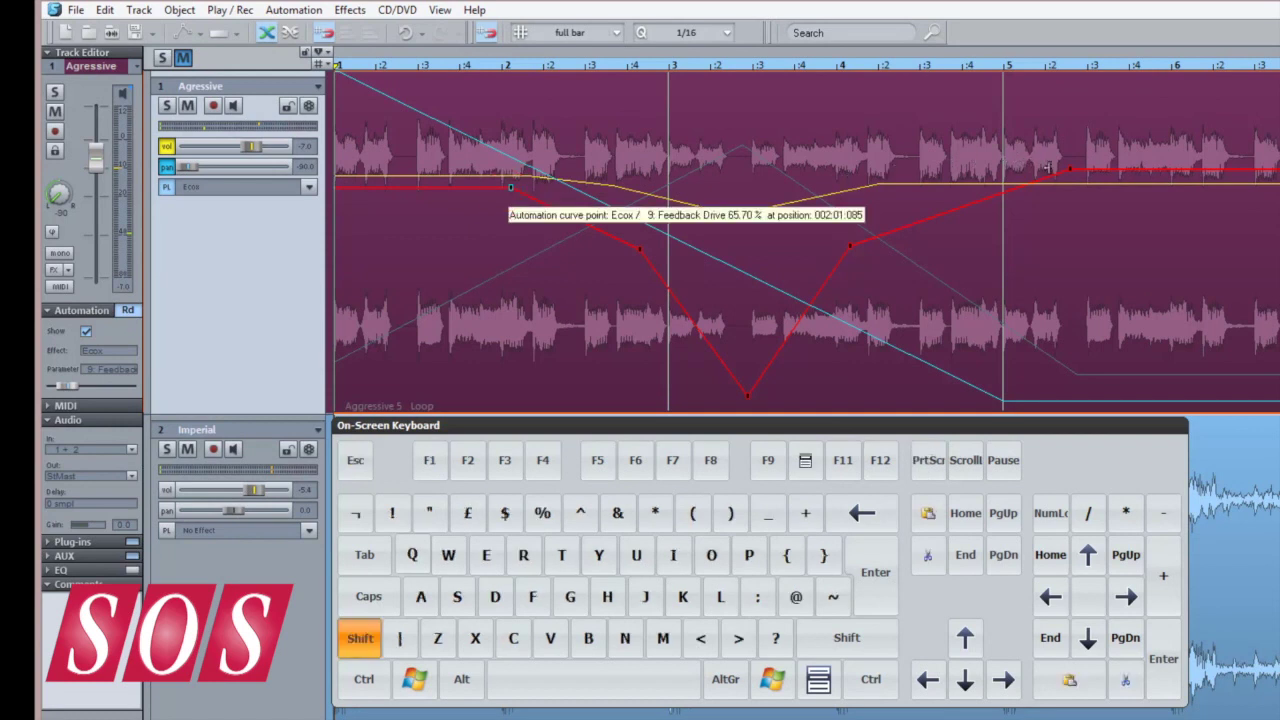
mouse_move(1068, 170)
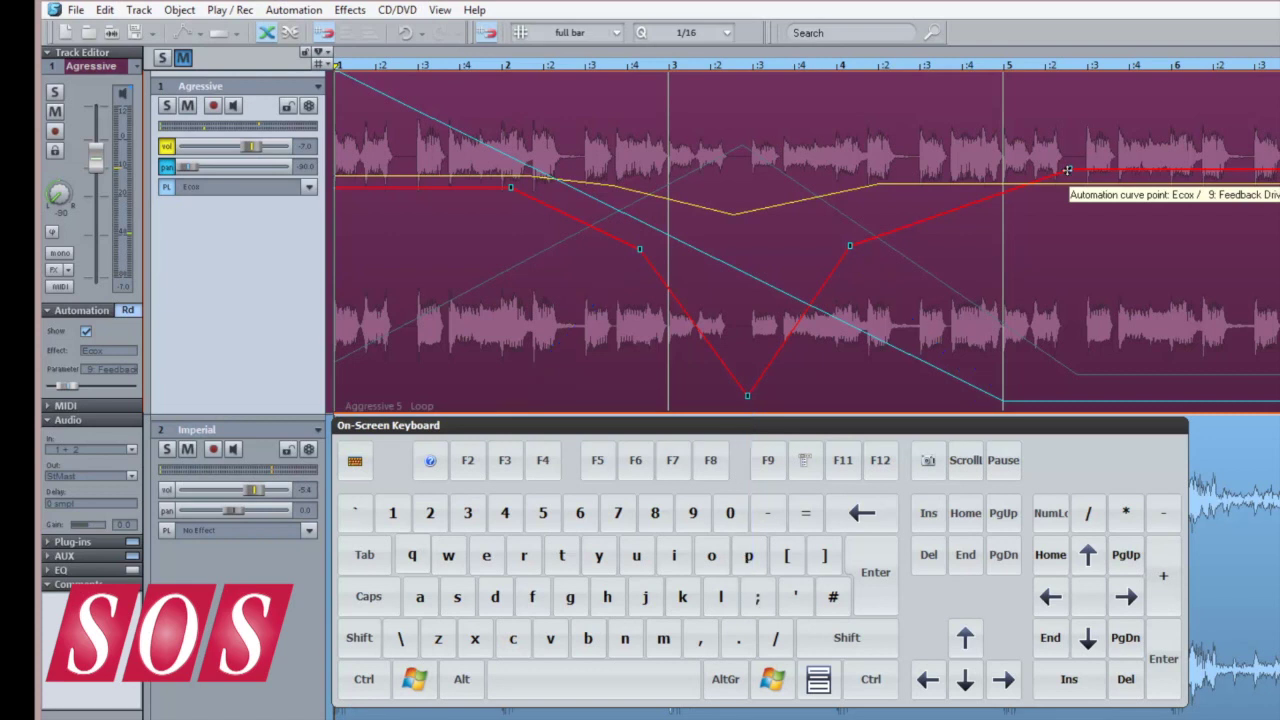
mouse_move(1068, 170)
left_mouse_down()
mouse_move(1120, 142)
mouse_move(1045, 172)
mouse_move(1049, 149)
left_mouse_up()
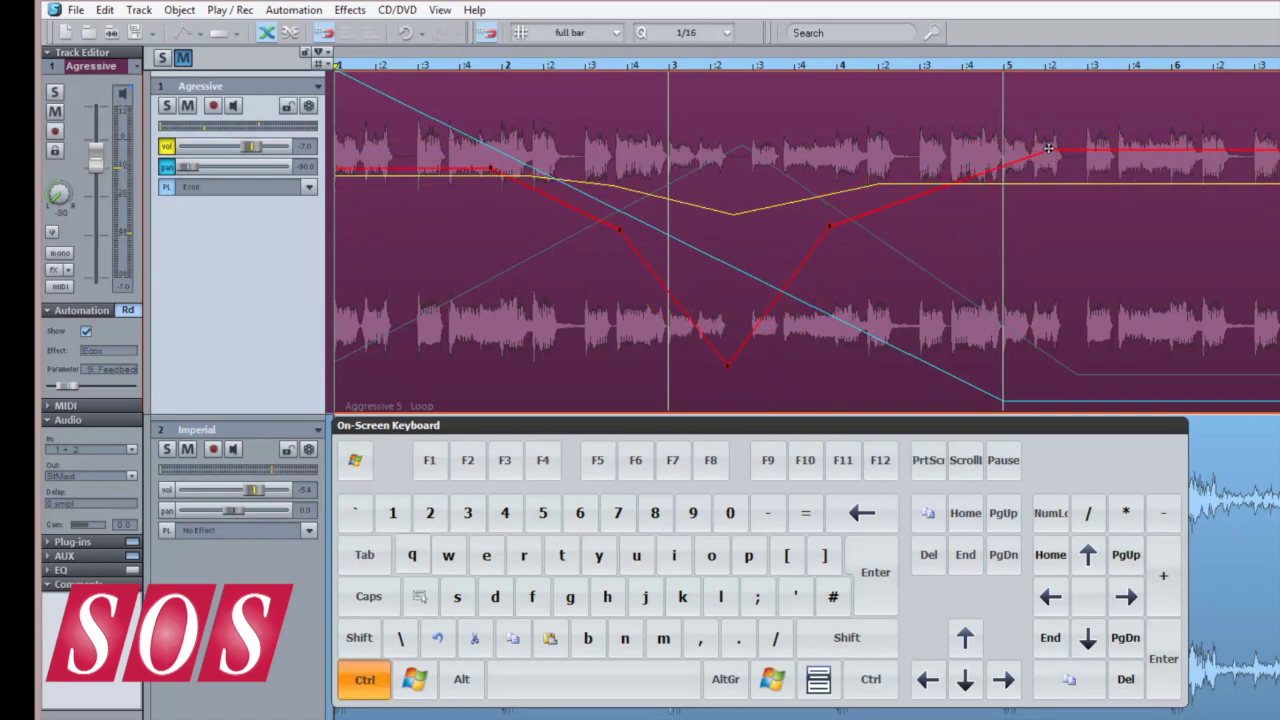
key("ctrl")
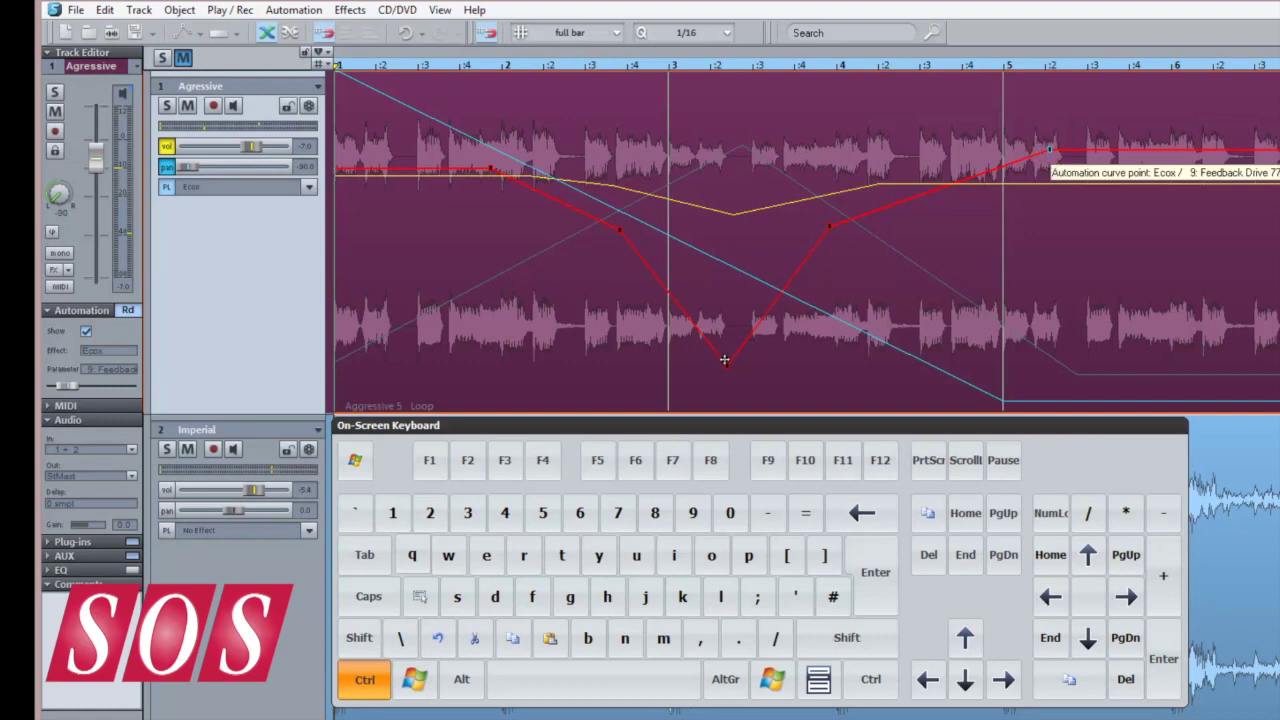
mouse_move(490, 168)
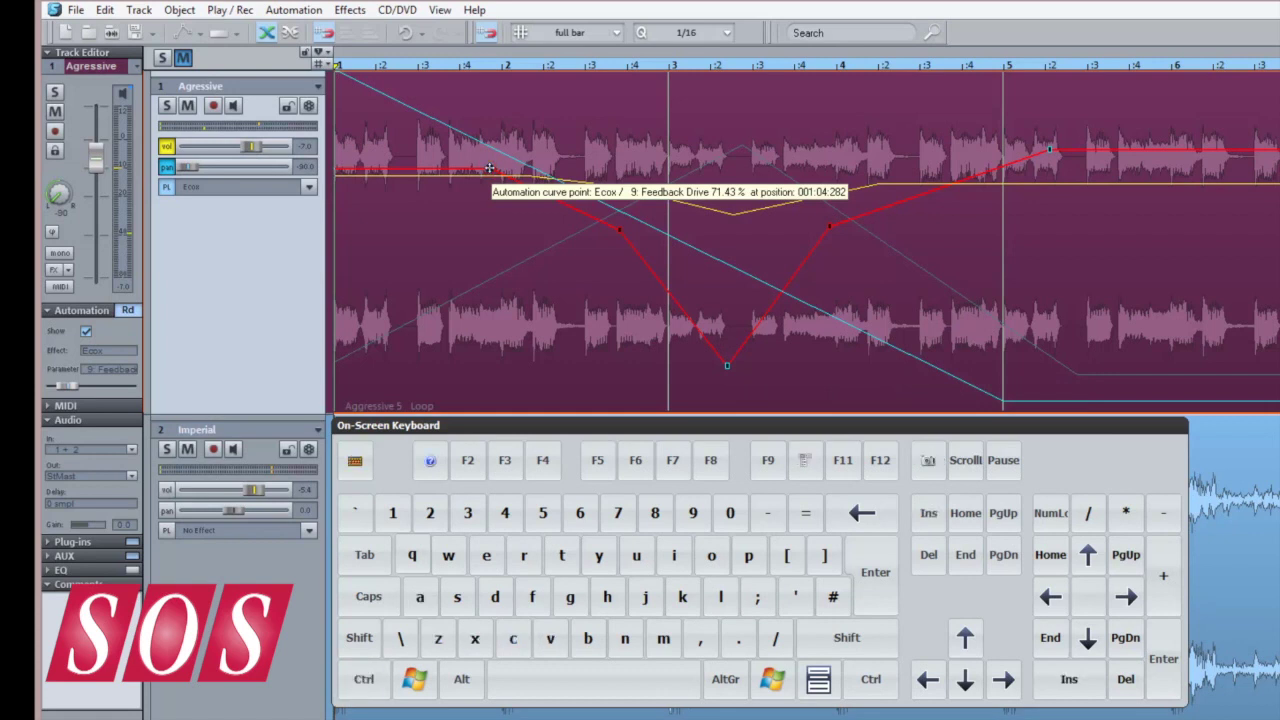
mouse_move(489, 168)
left_mouse_down()
mouse_move(493, 259)
mouse_move(479, 215)
left_mouse_up()
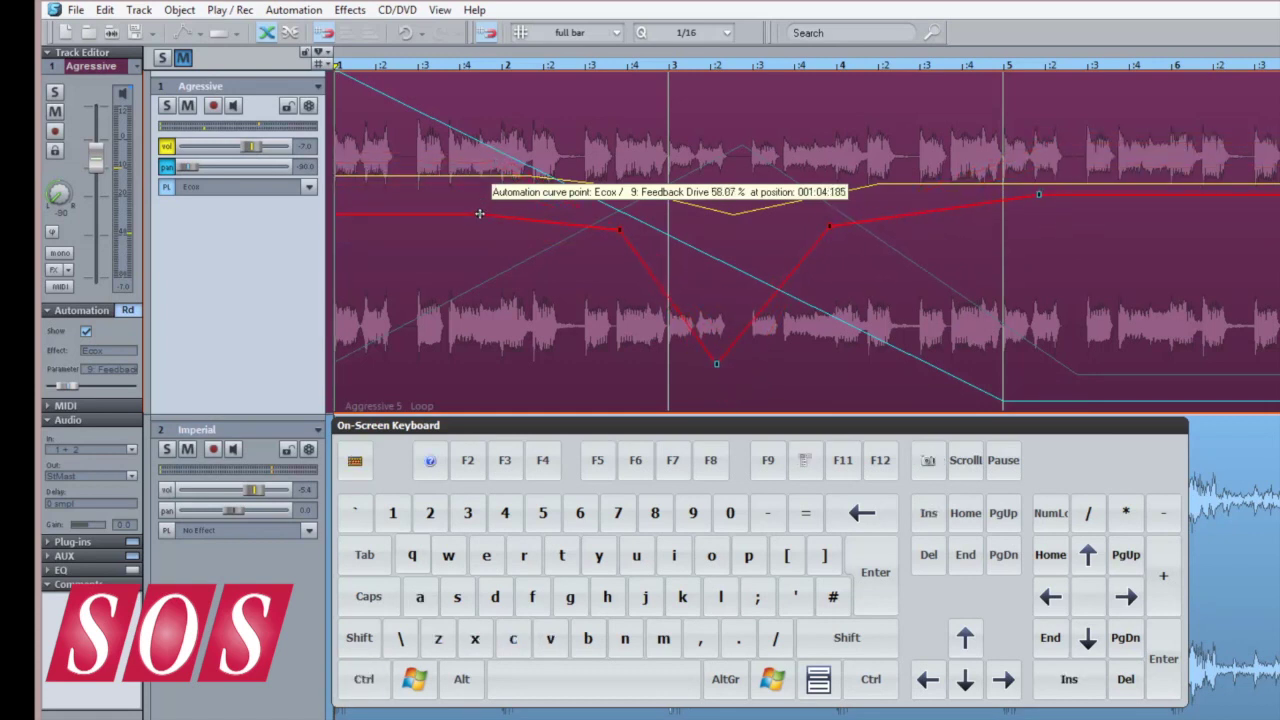